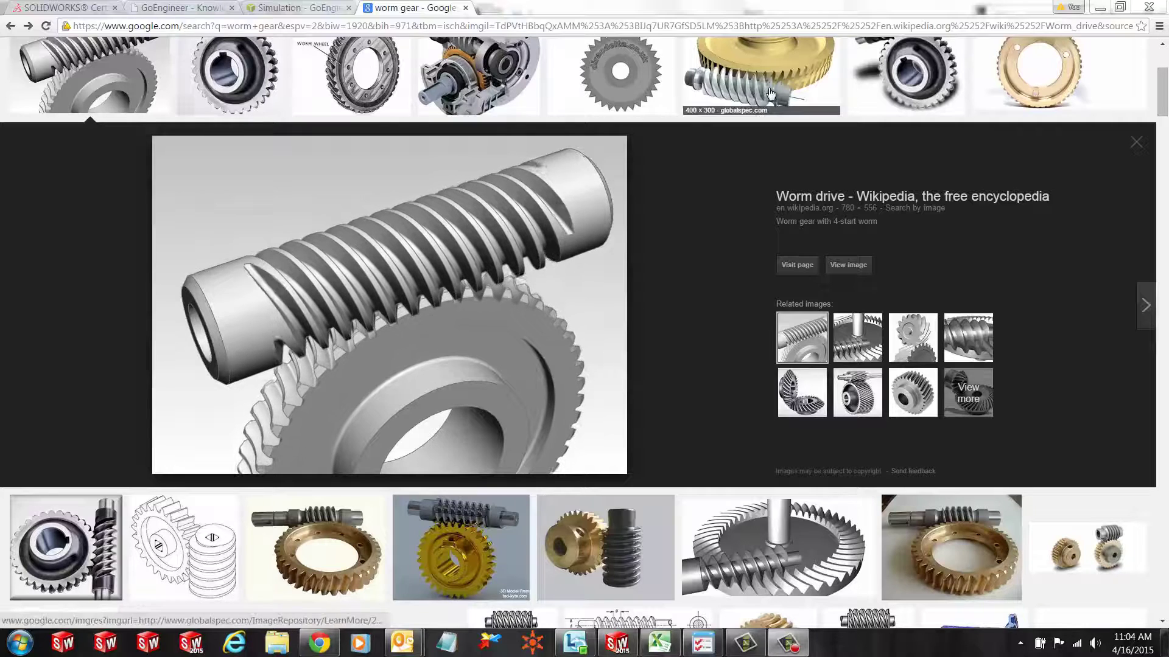
- Minimize Chrome's worm gear image search to reveal the empty SOLIDWORKS part Part5
left_click(1099, 7)
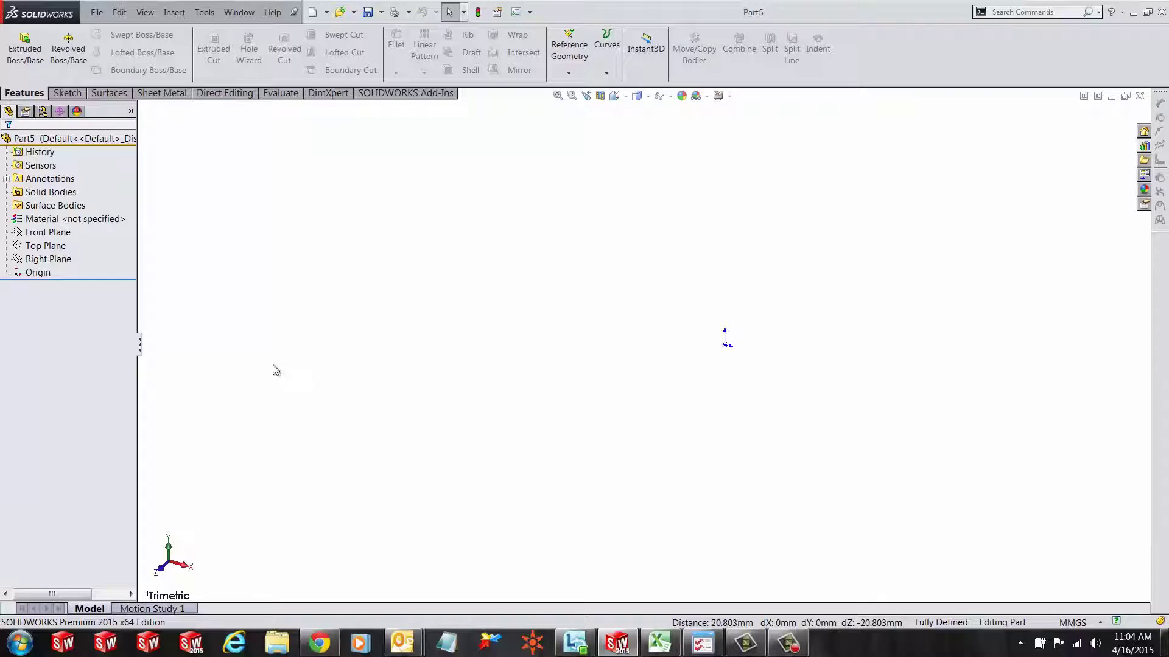
- Discard the accidental Top Plane sketch and start a sketch on the Right Plane
left_click(50, 260)
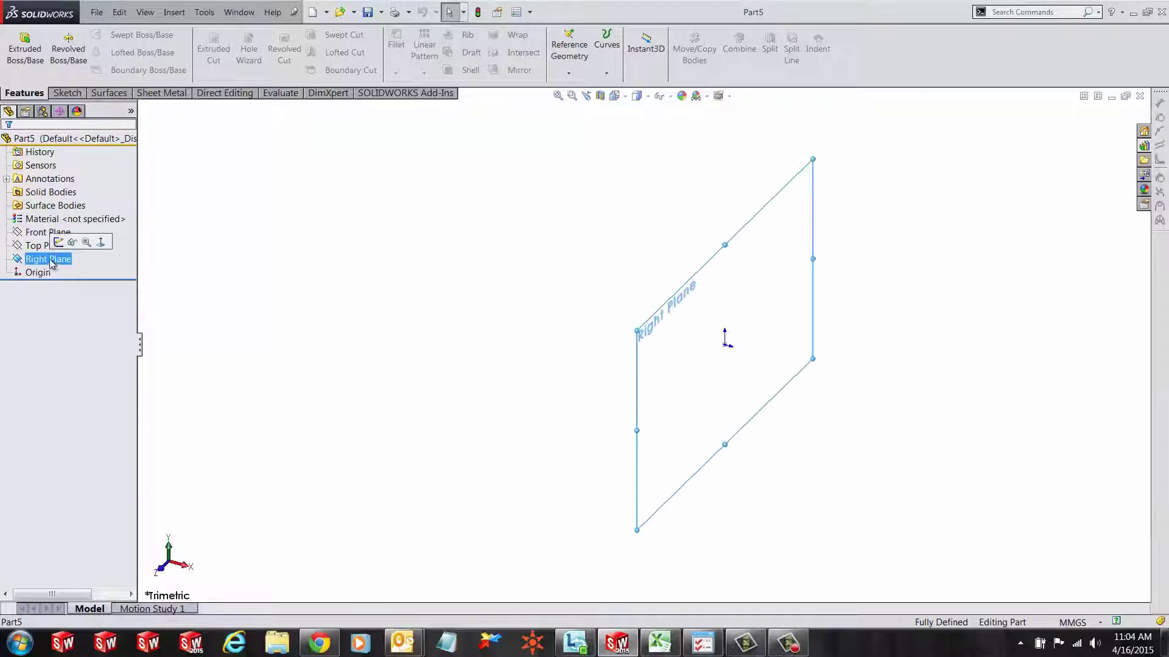
left_click(36, 246)
left_click(44, 234)
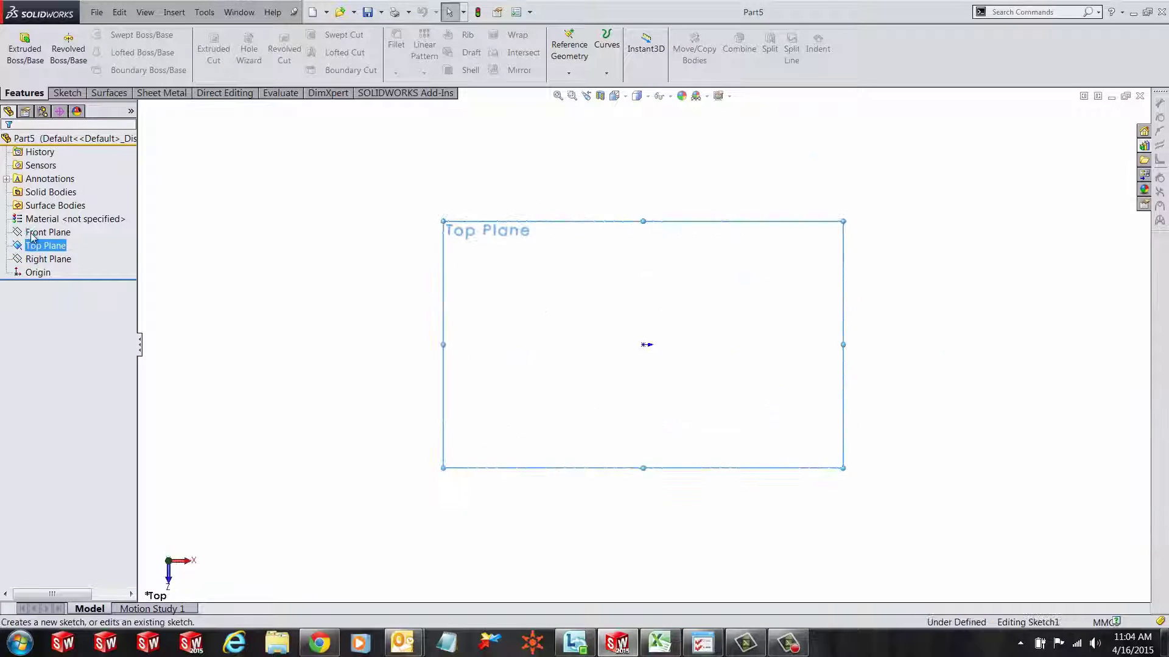
left_click(18, 45)
left_click(46, 259)
left_click(45, 247)
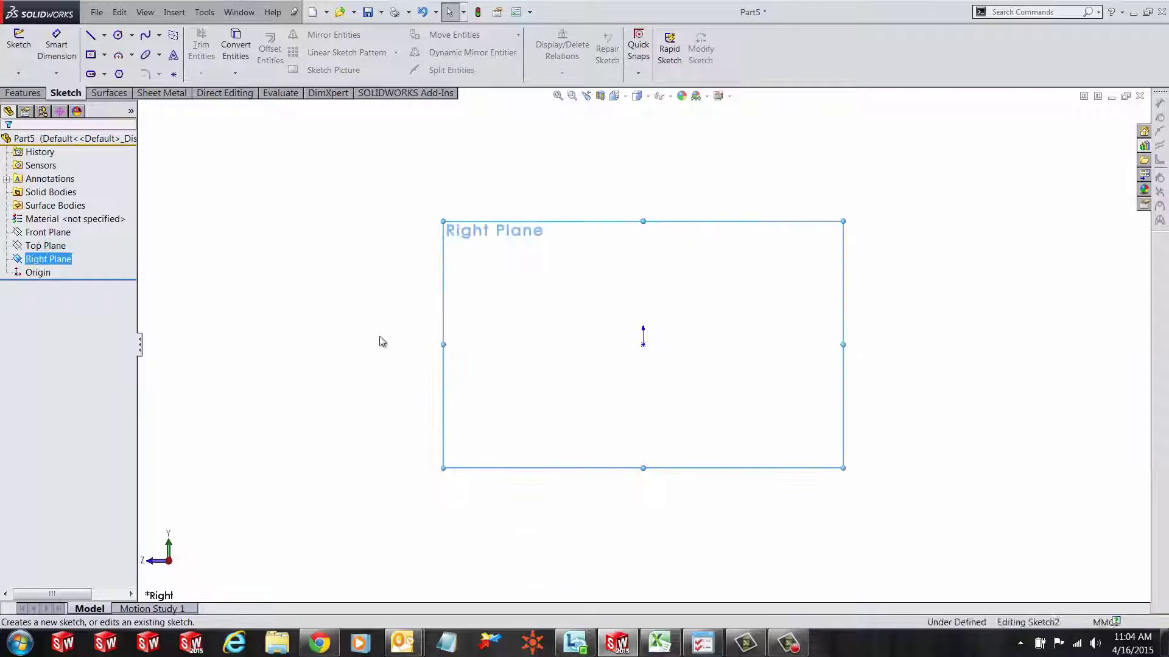
- Draw a circle centred on the origin and dimension its diameter to 40 mm
left_click(117, 35)
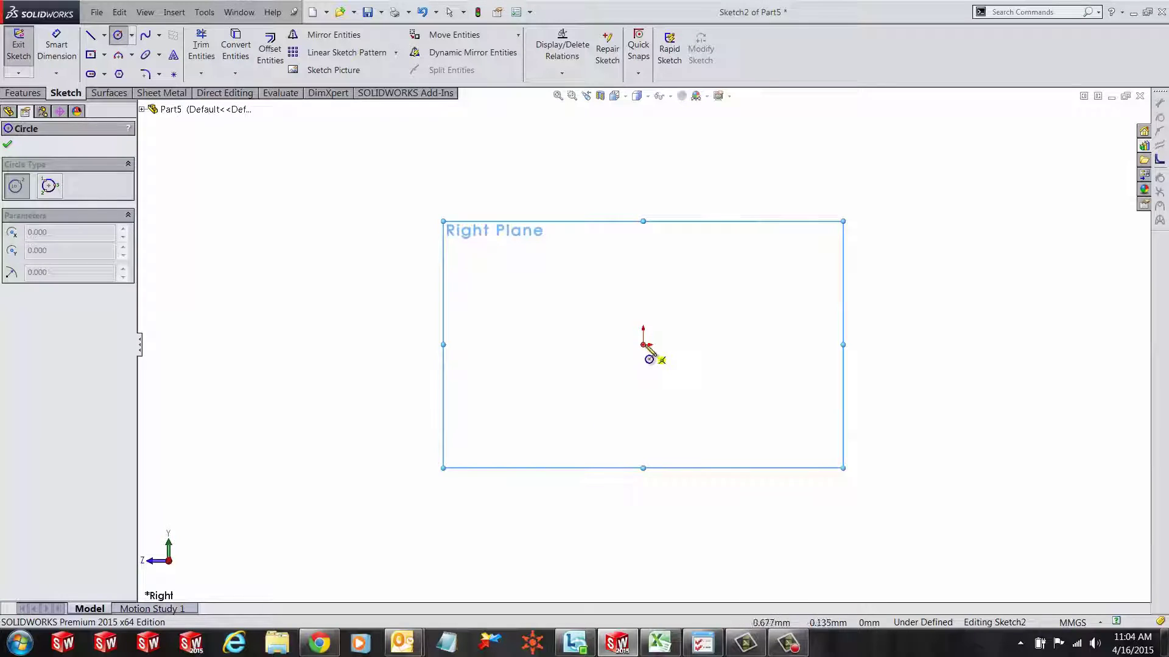
left_click_drag(643, 344, 670, 461)
right_click_drag(386, 305, 371, 255)
left_click(735, 263)
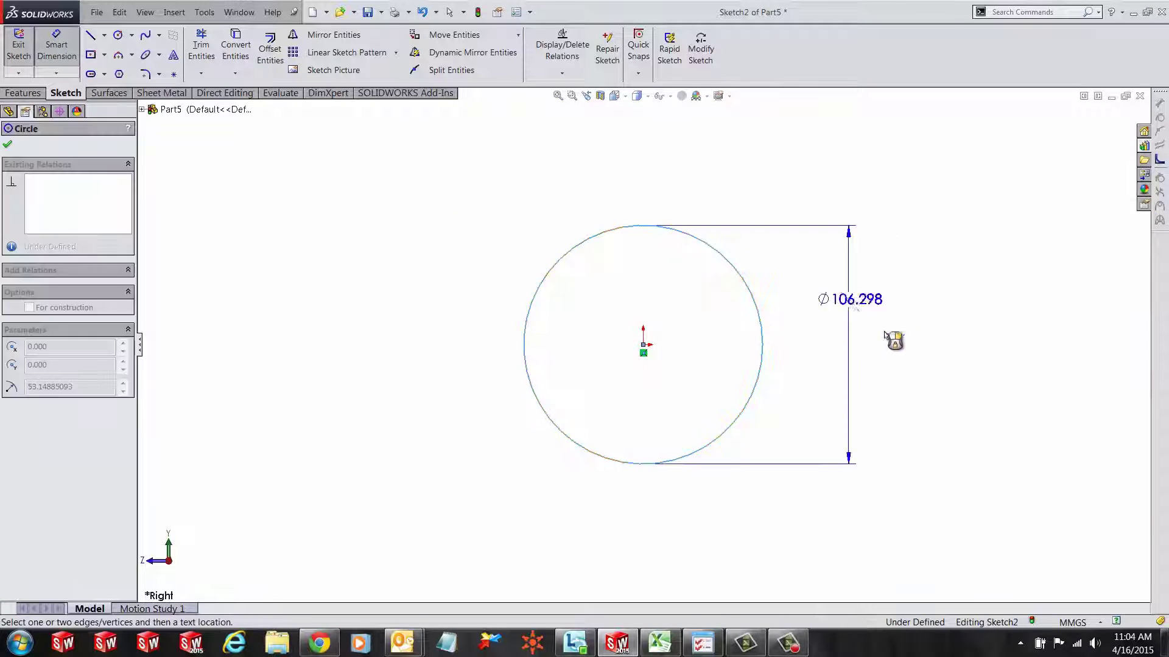
left_click(892, 338)
type("40")
key("Return")
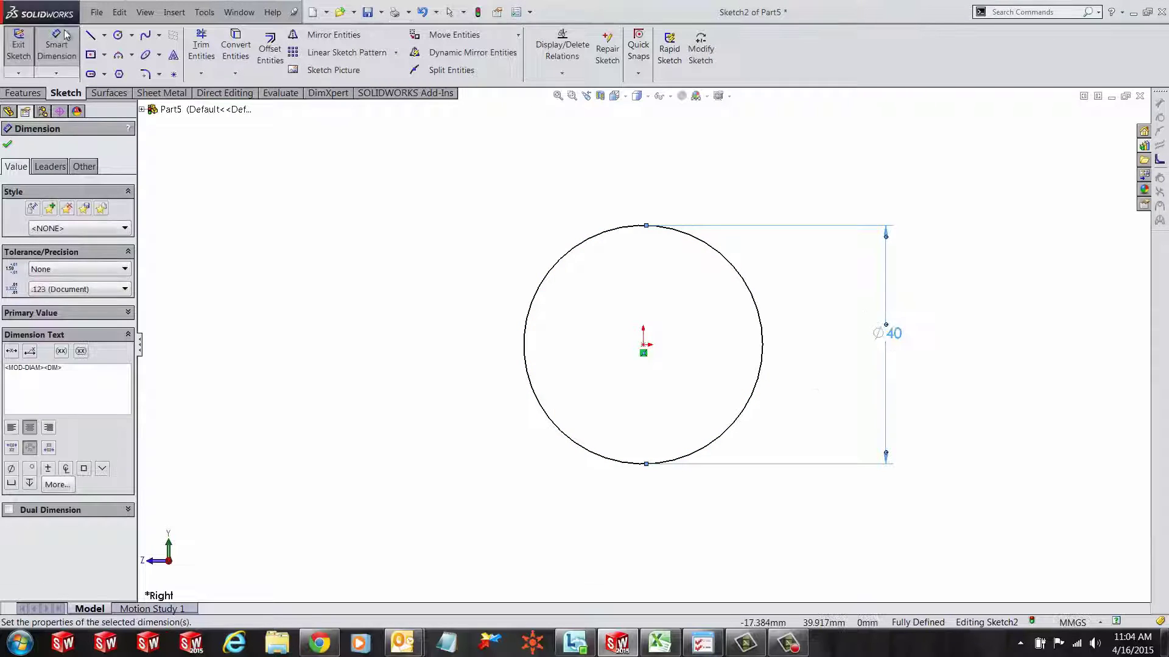
- Extrude the Ø40 circle mid-plane to a 146 mm depth as Boss-Extrude1
left_click(18, 93)
left_click(24, 49)
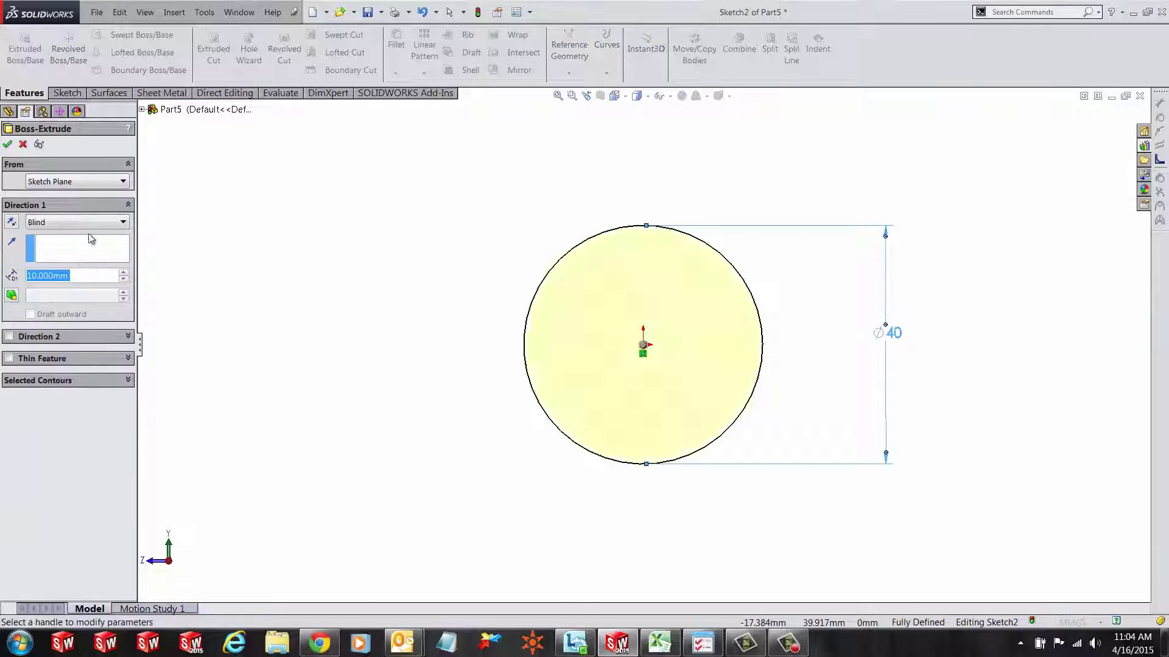
left_click(59, 225)
left_click(59, 290)
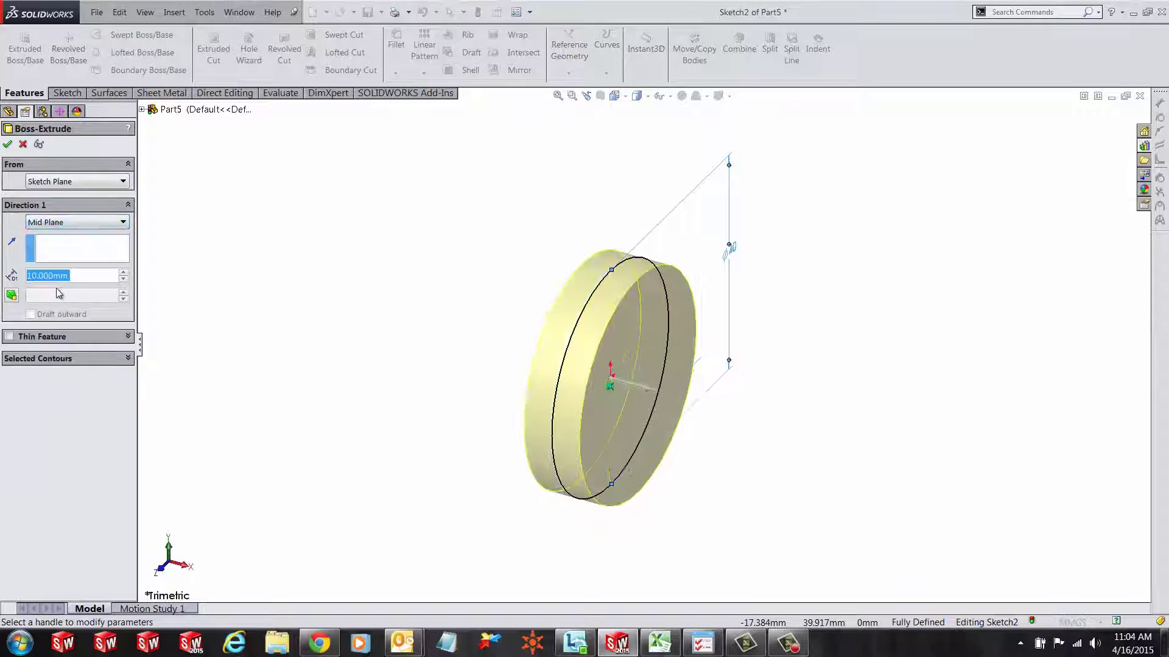
type("146")
key("Return")
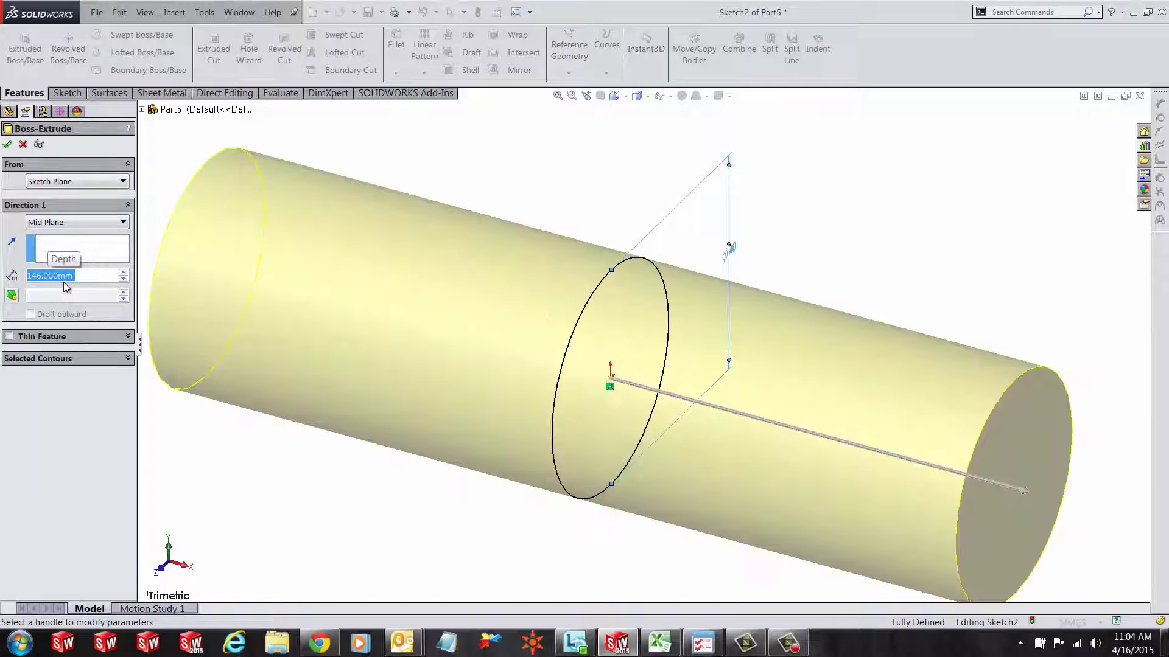
left_click(7, 145)
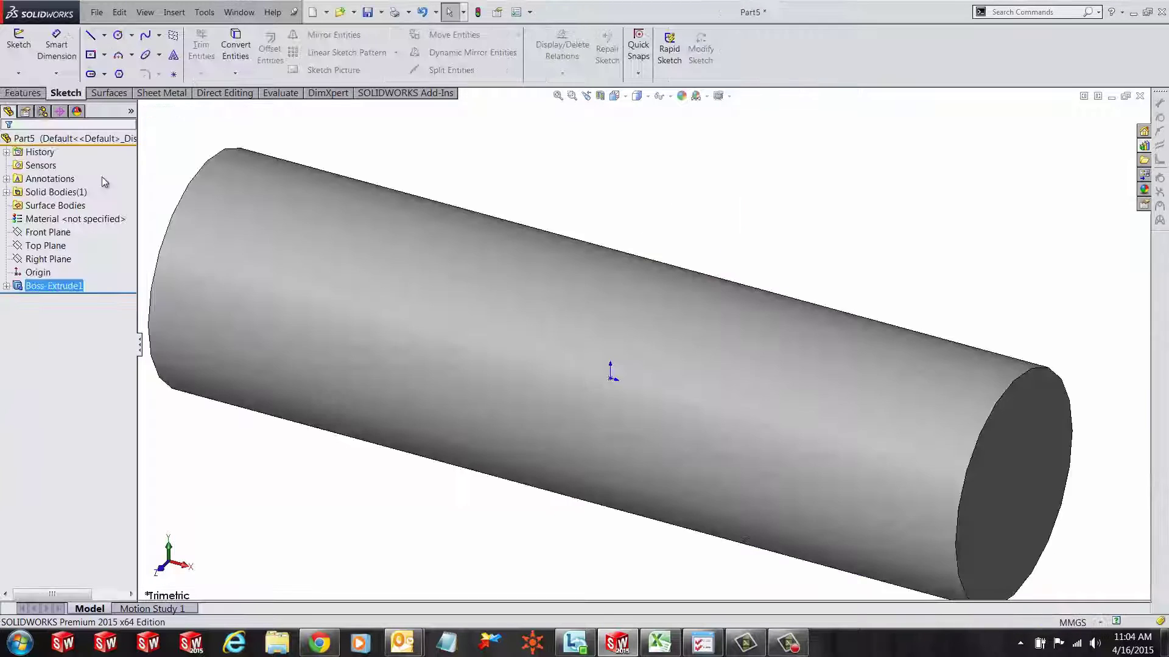
key("f")
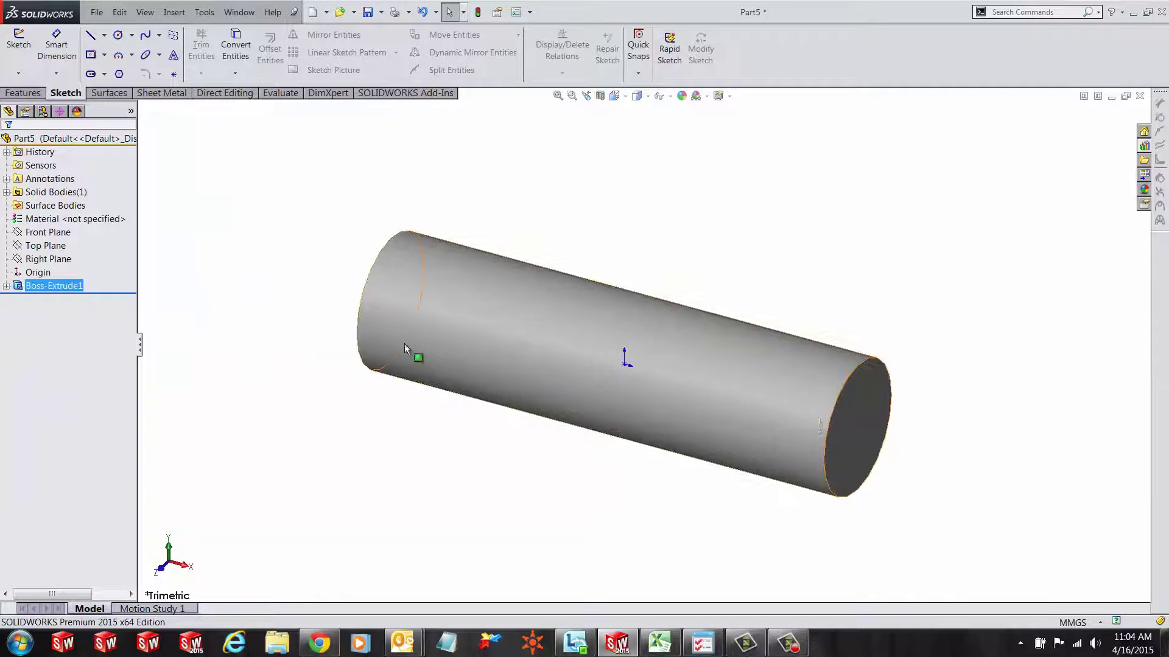
- Create Plane1 offset 75 mm from the Right Plane at the cylinder's end face
left_click(68, 261)
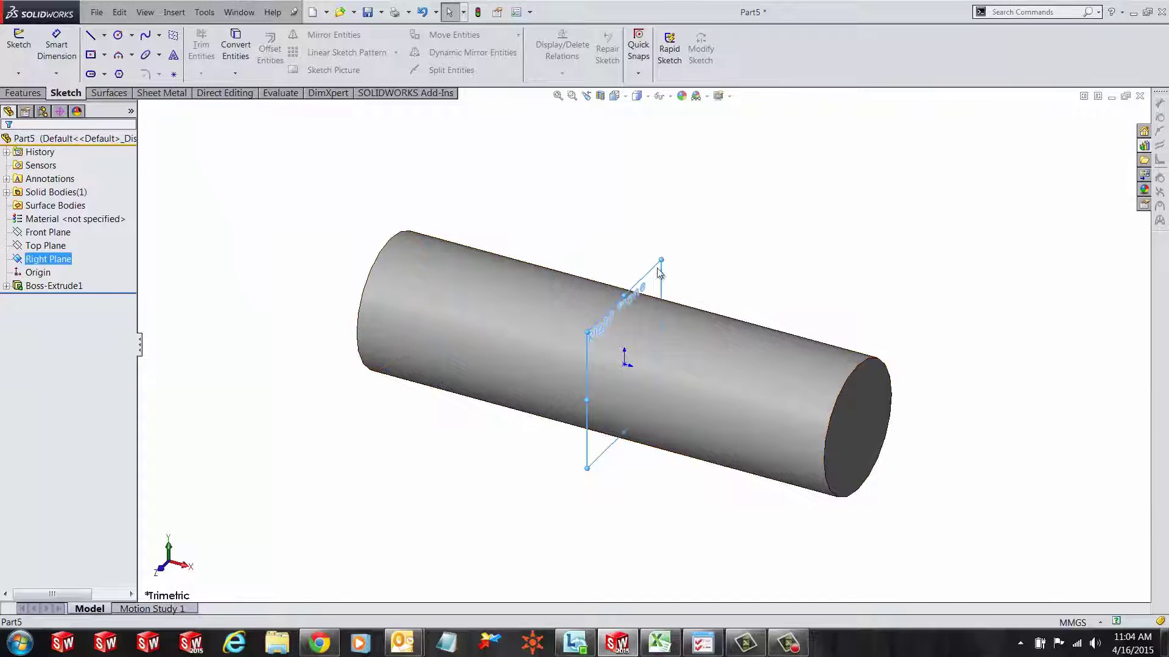
left_click_drag(660, 267, 814, 324, "ctrl")
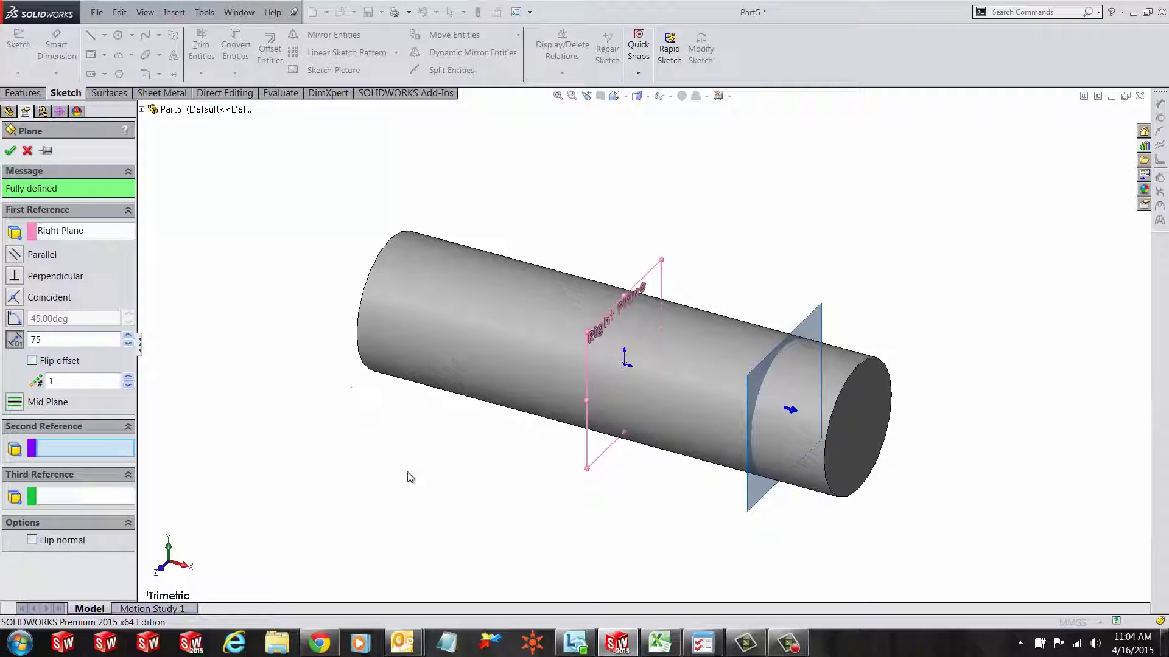
key("Return")
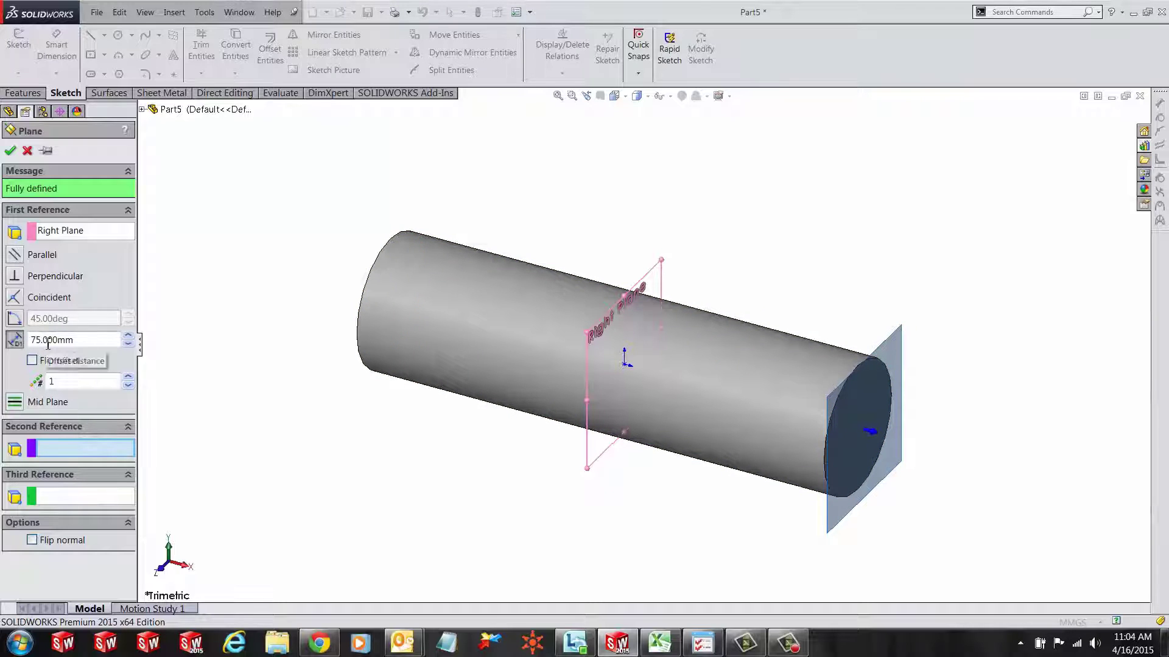
left_click(9, 151)
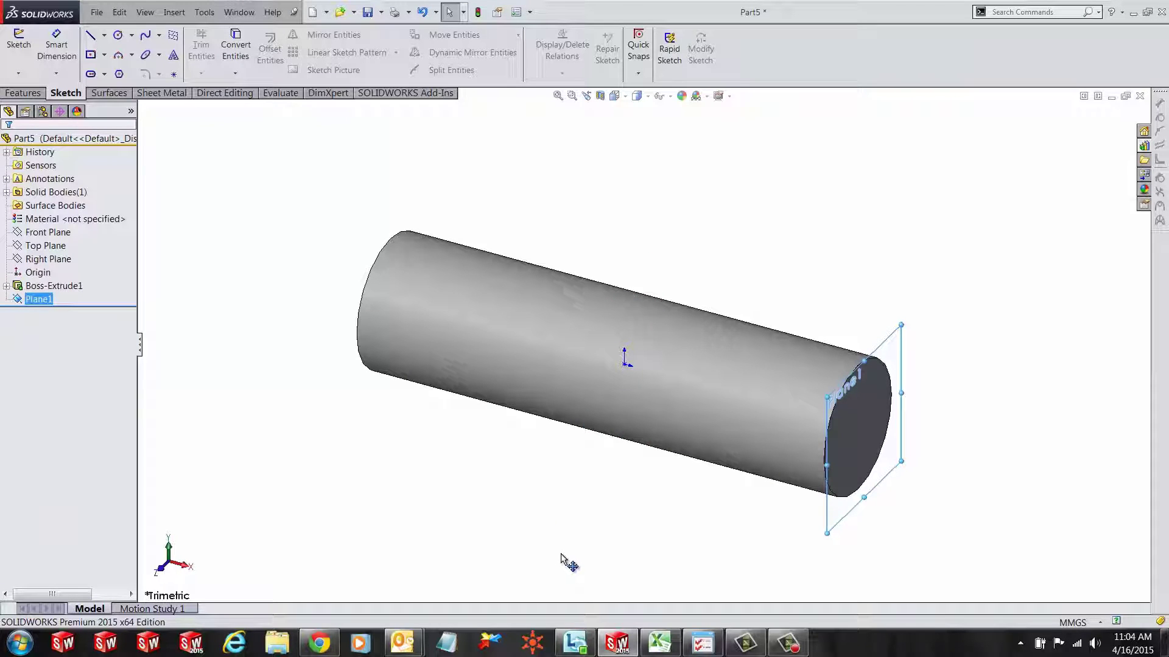
- Sketch on Plane1 and convert the cylinder's 40 mm end edge into a sketch circle
right_click(34, 300)
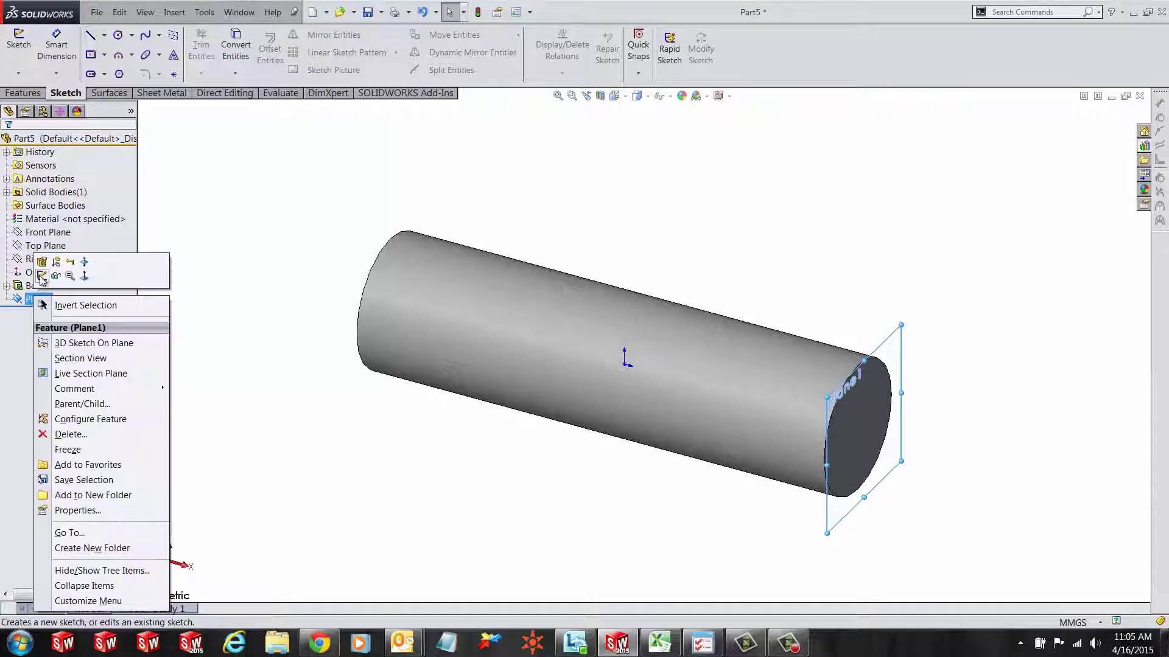
left_click(42, 279)
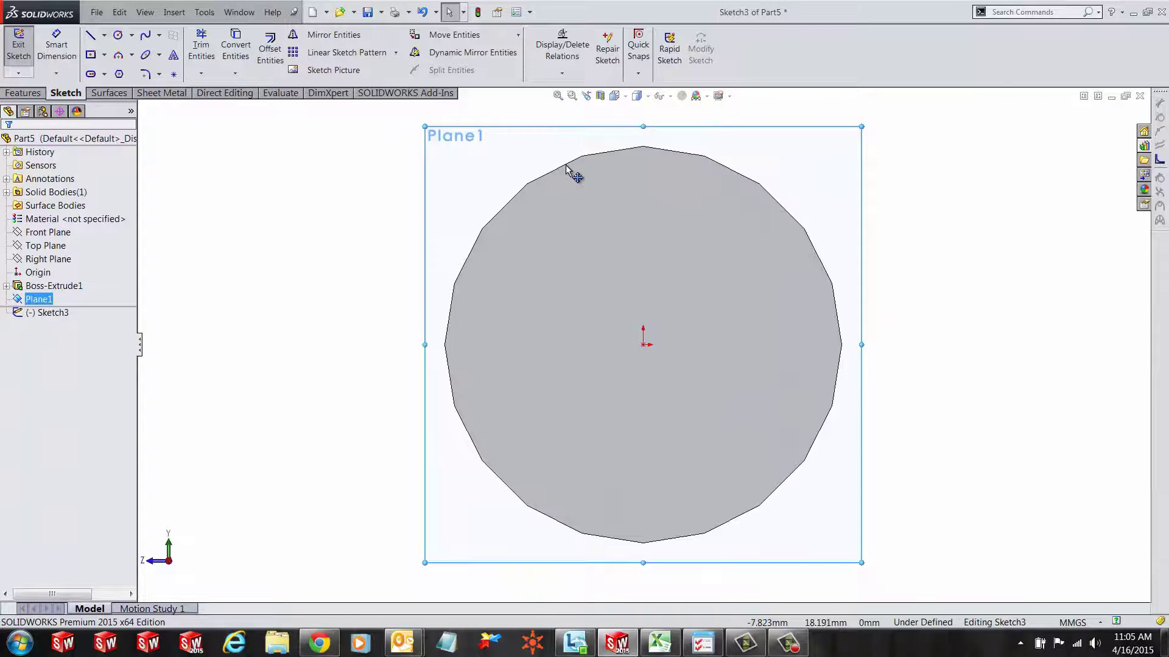
left_click(565, 163)
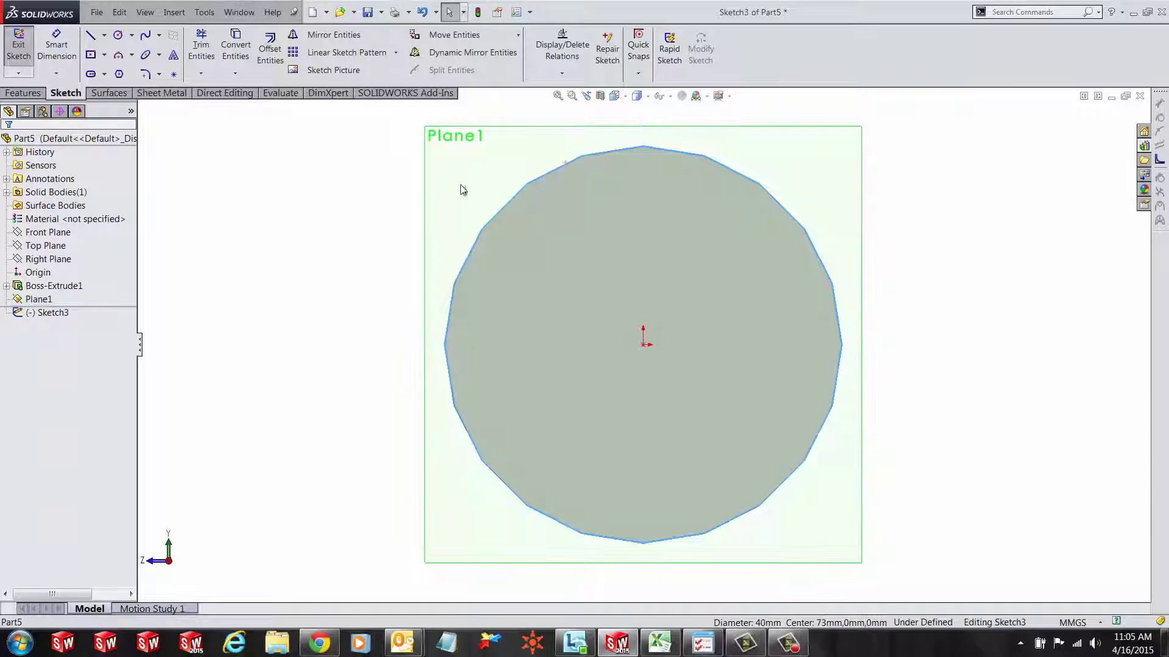
left_click(235, 51)
mouse_move(277, 115)
middle_mouse_down()
mouse_move(286, 345)
mouse_move(298, 360)
middle_mouse_up()
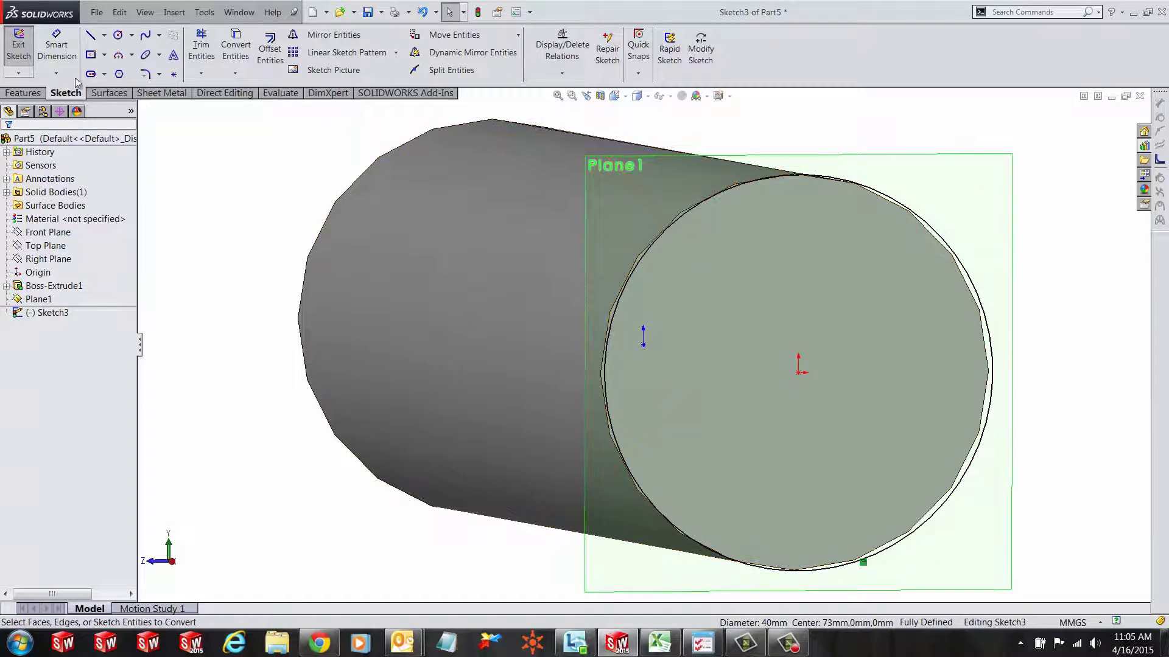
left_click(27, 93)
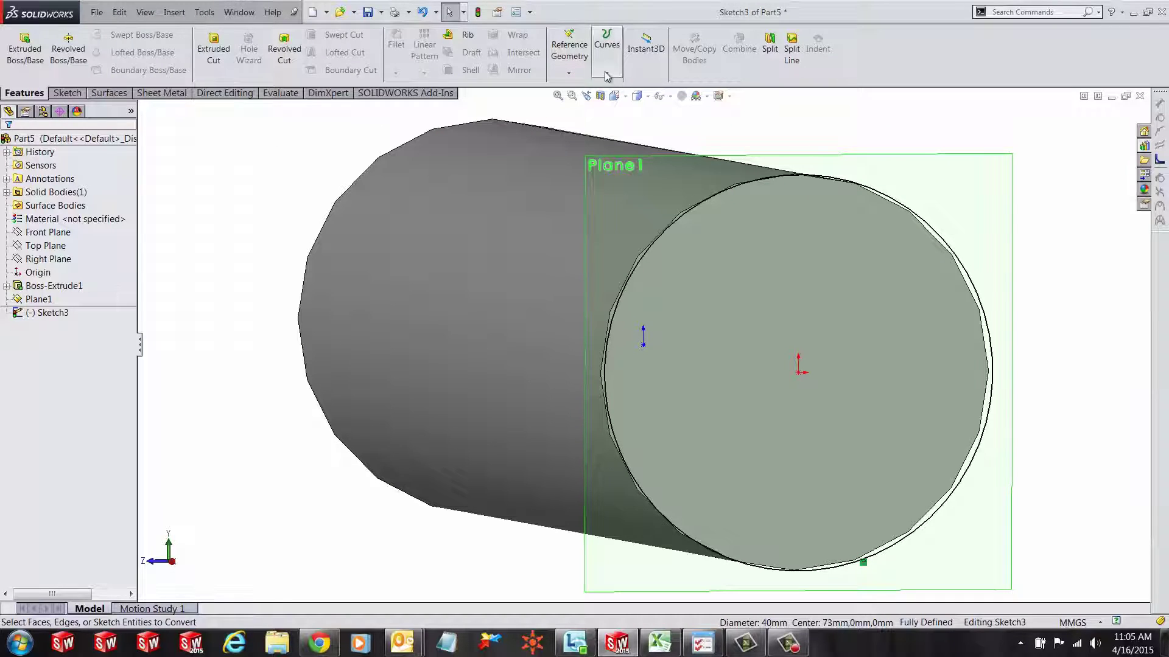
- Create a helix: 19 mm pitch, 8 revolutions, 180° start, reversed, counterclockwise
left_click(607, 74)
left_click(625, 109)
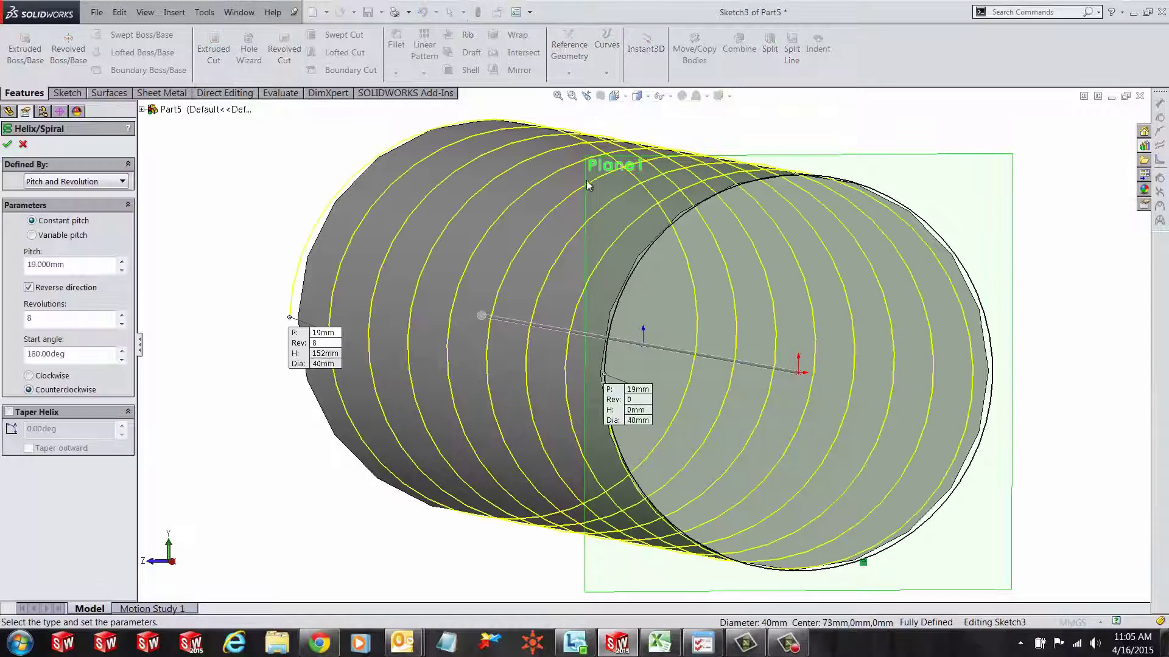
left_click(96, 182)
left_click(89, 195)
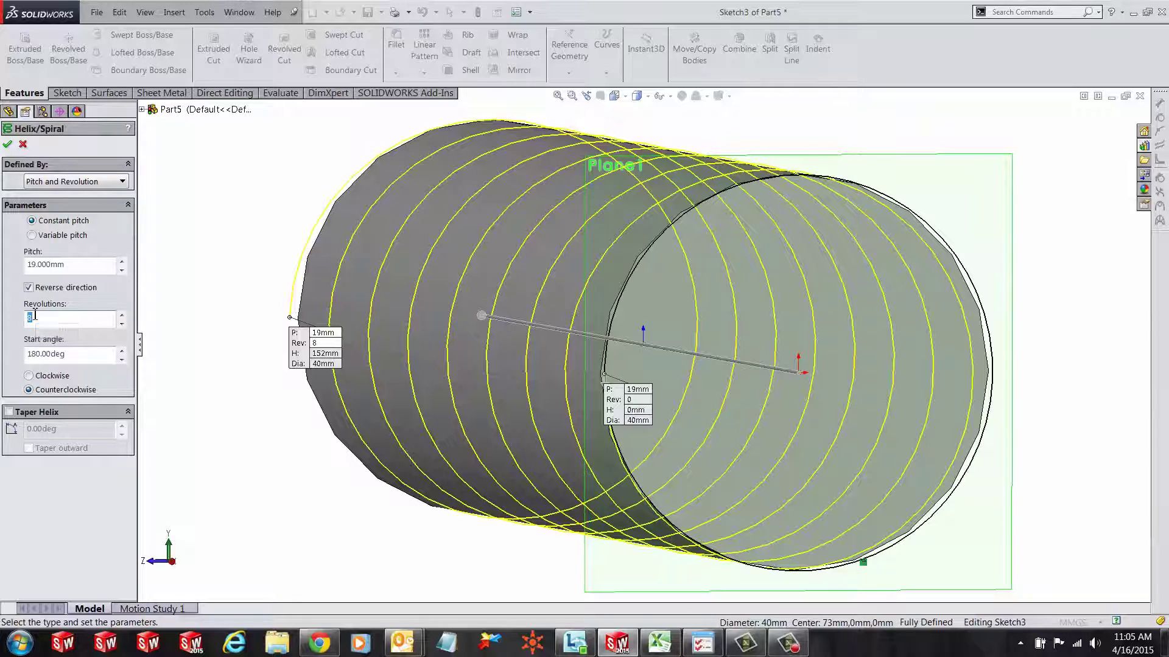
key("z")
middle_click_drag(272, 312, 290, 329)
key("z")
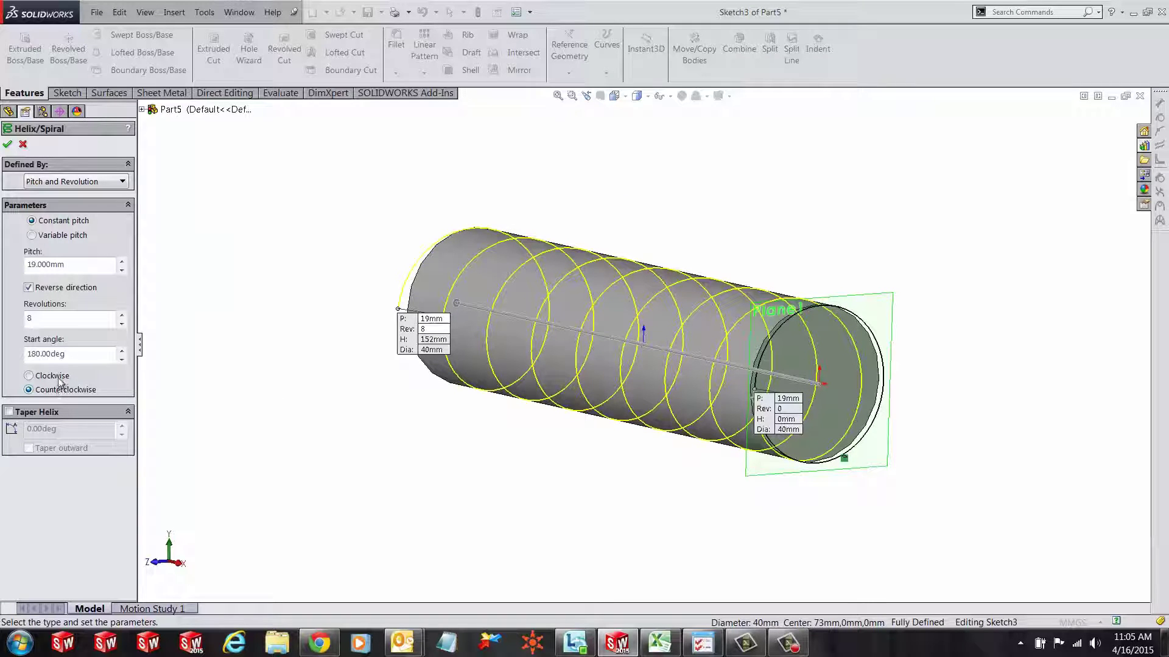
middle_click_drag(335, 428, 436, 451)
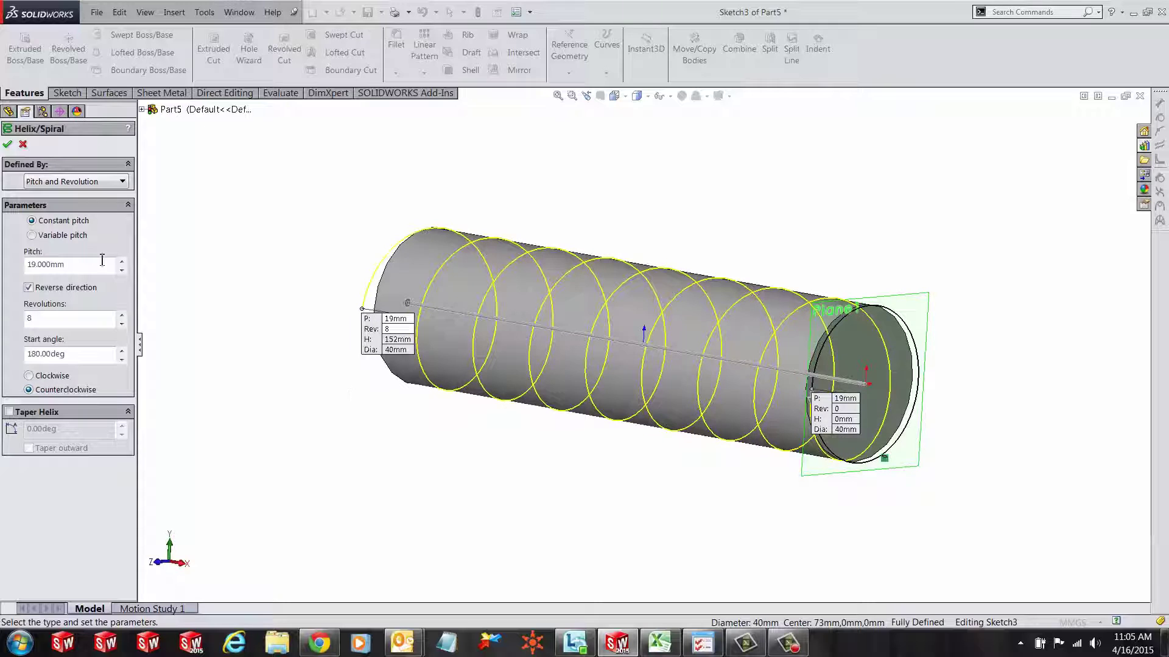
left_click(7, 145)
scroll(772, 371, "down", 5)
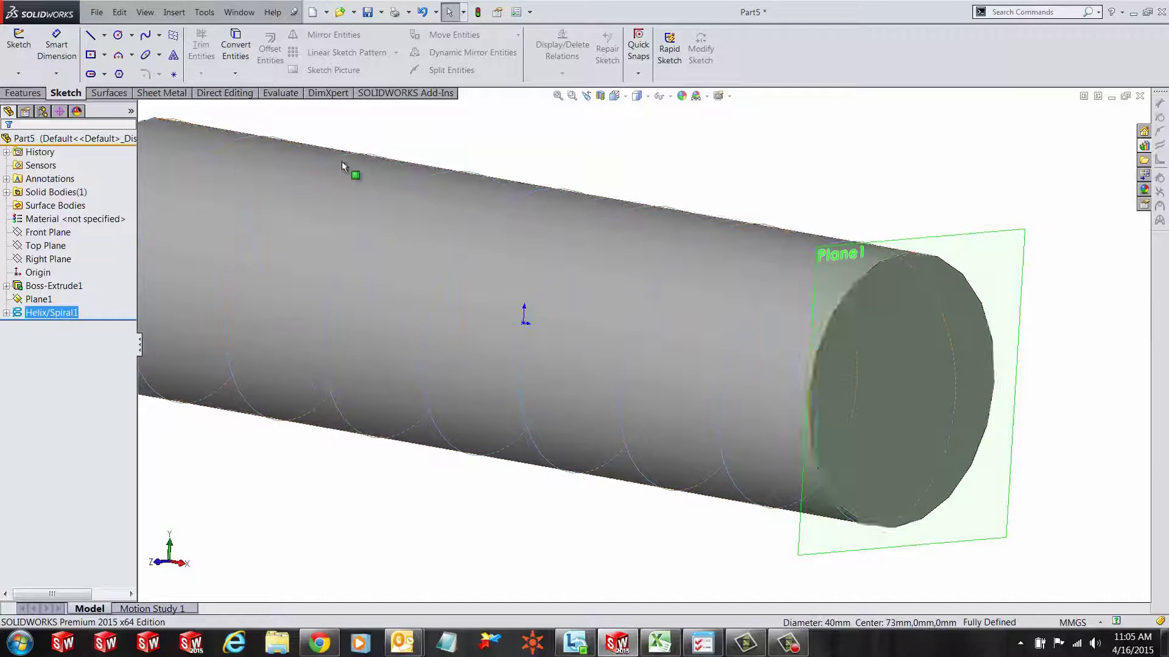
- Create Plane2 from Helix/Spiral1 and the coincident end point at the shaft's end
scroll(525, 156, "up", 3)
left_click(24, 94)
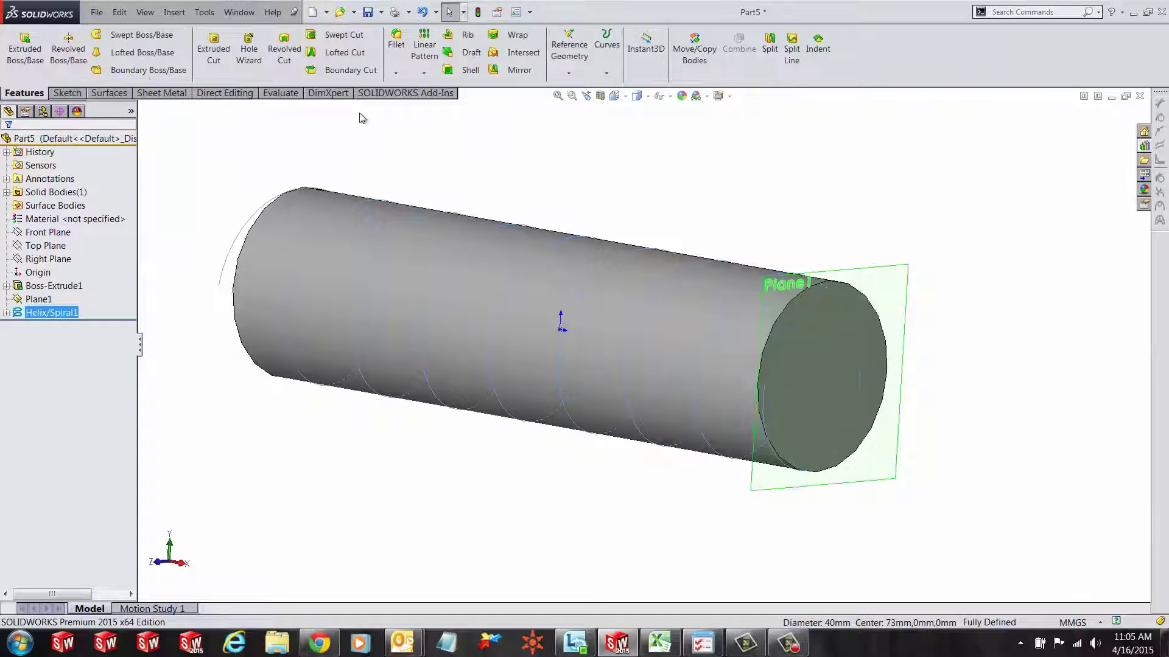
left_click(569, 72)
left_click(578, 84)
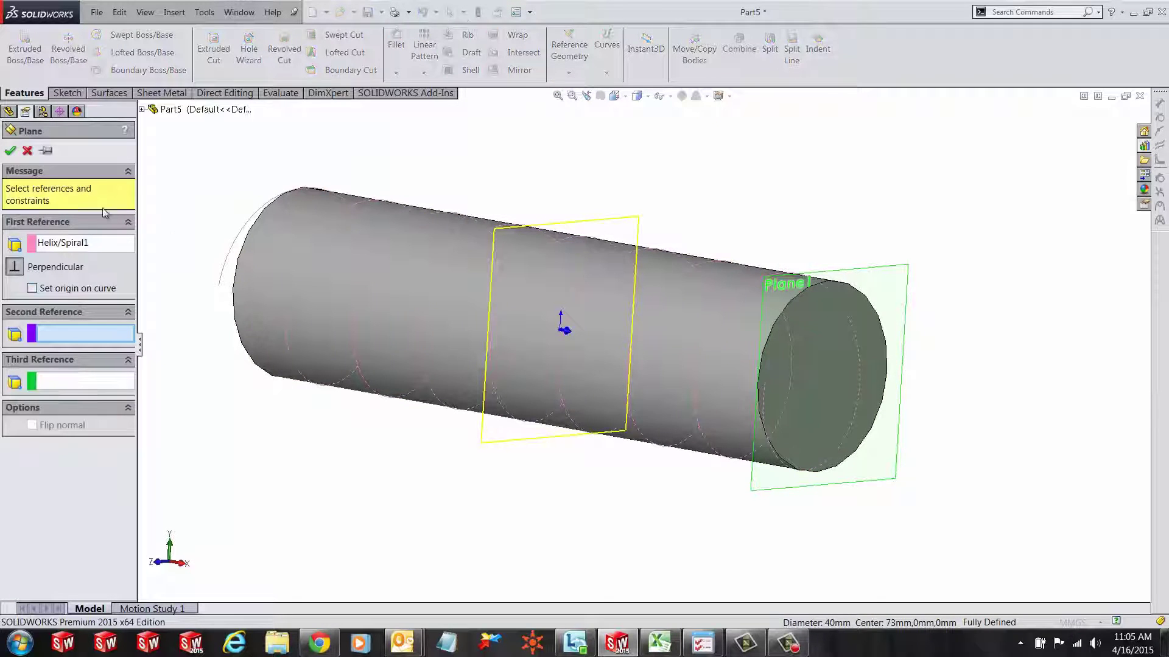
left_click(765, 384)
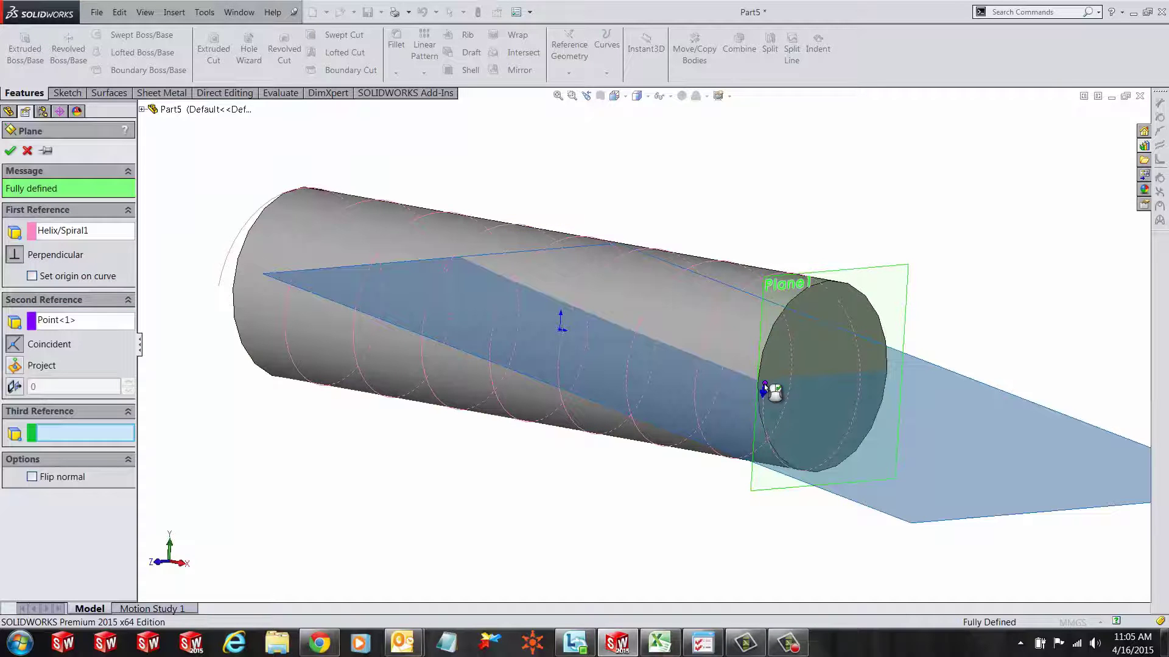
mouse_move(677, 527)
middle_mouse_down()
mouse_move(694, 496)
mouse_move(694, 435)
mouse_move(703, 512)
mouse_move(733, 491)
mouse_move(678, 509)
middle_mouse_up()
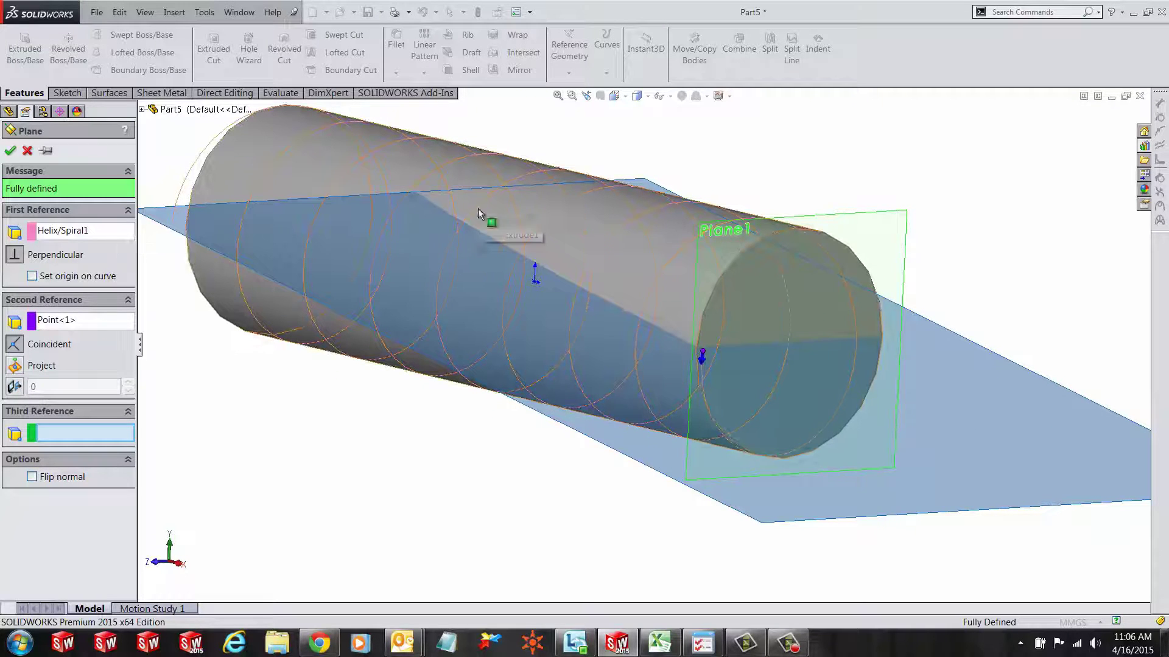
left_click(103, 327)
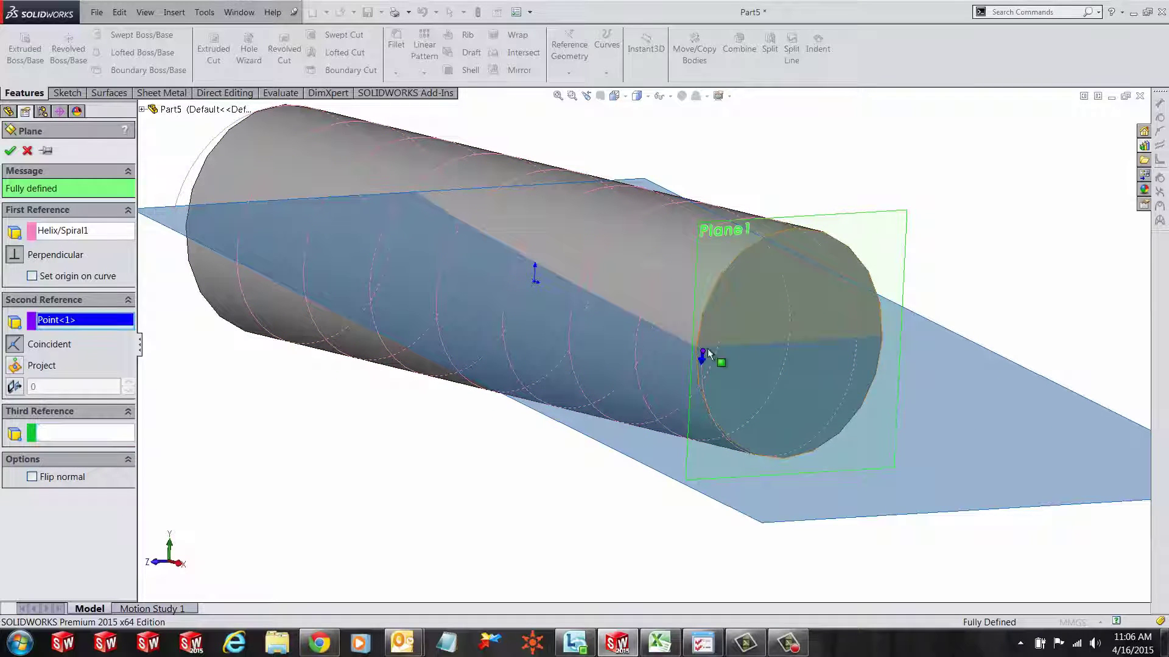
left_click(11, 152)
scroll(522, 495, "up", 3)
middle_click_drag(521, 496, 823, 396)
- Drag the Gear Tooth Profile from the Design Library onto Plane2 beside the shaft end
left_click(1146, 146)
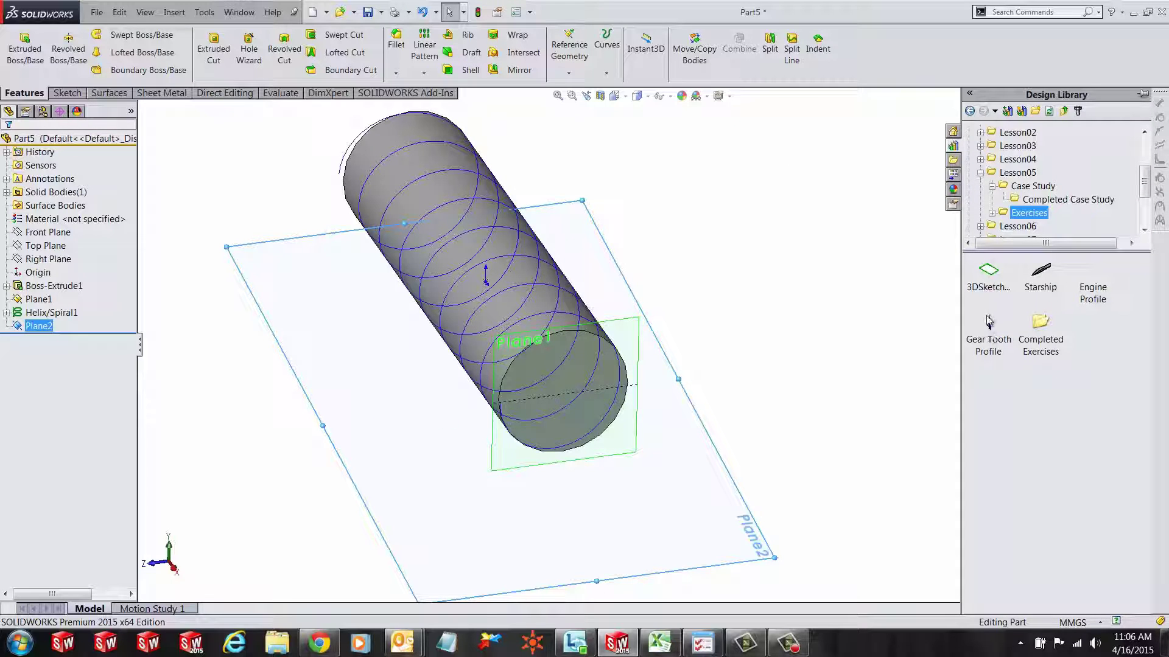
left_click_drag(989, 328, 683, 454)
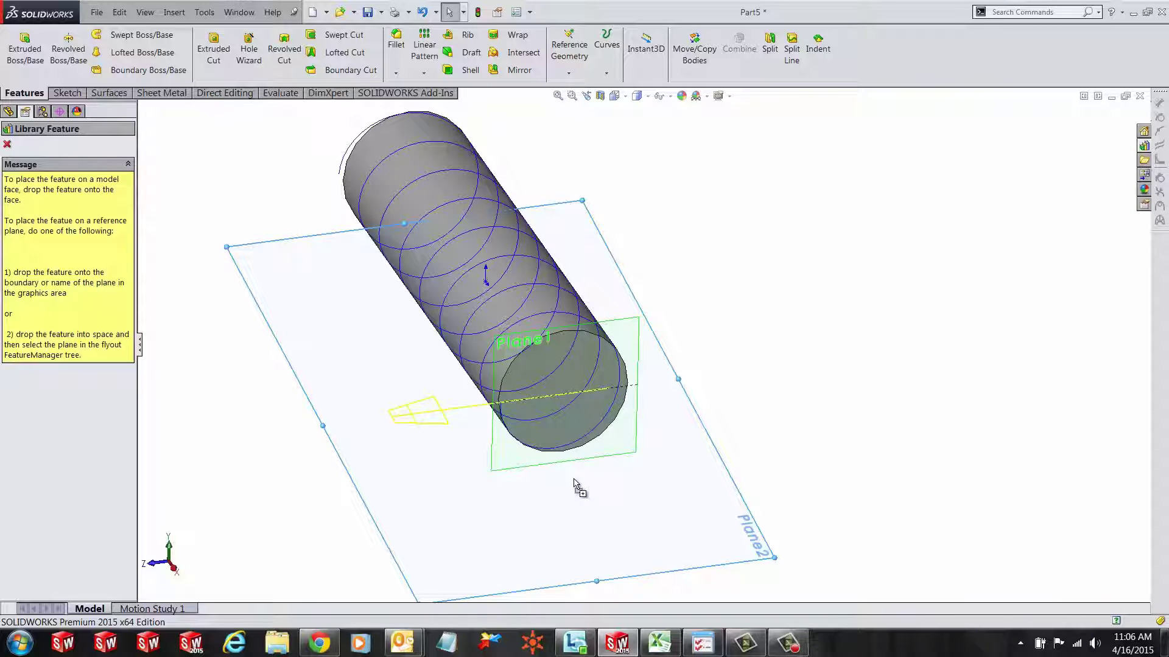
left_click_drag(576, 486, 579, 486)
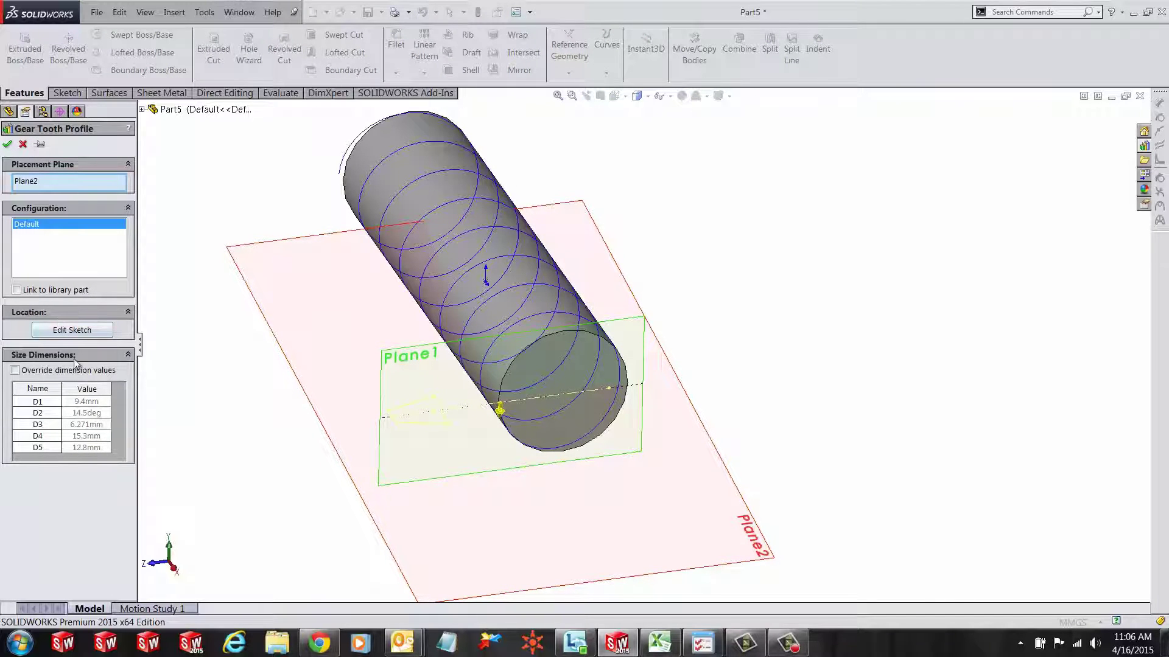
- Pierce the tooth profile's locating point onto the helix and finish Gear Tooth Profile<1>
left_click(71, 331)
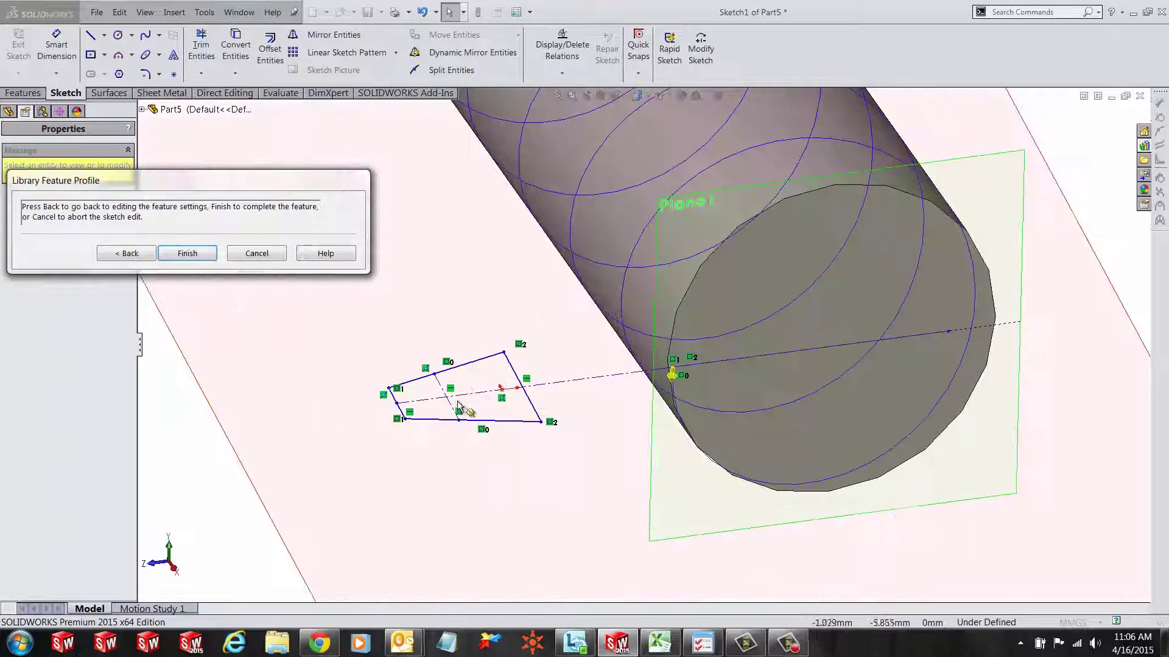
left_click(501, 390)
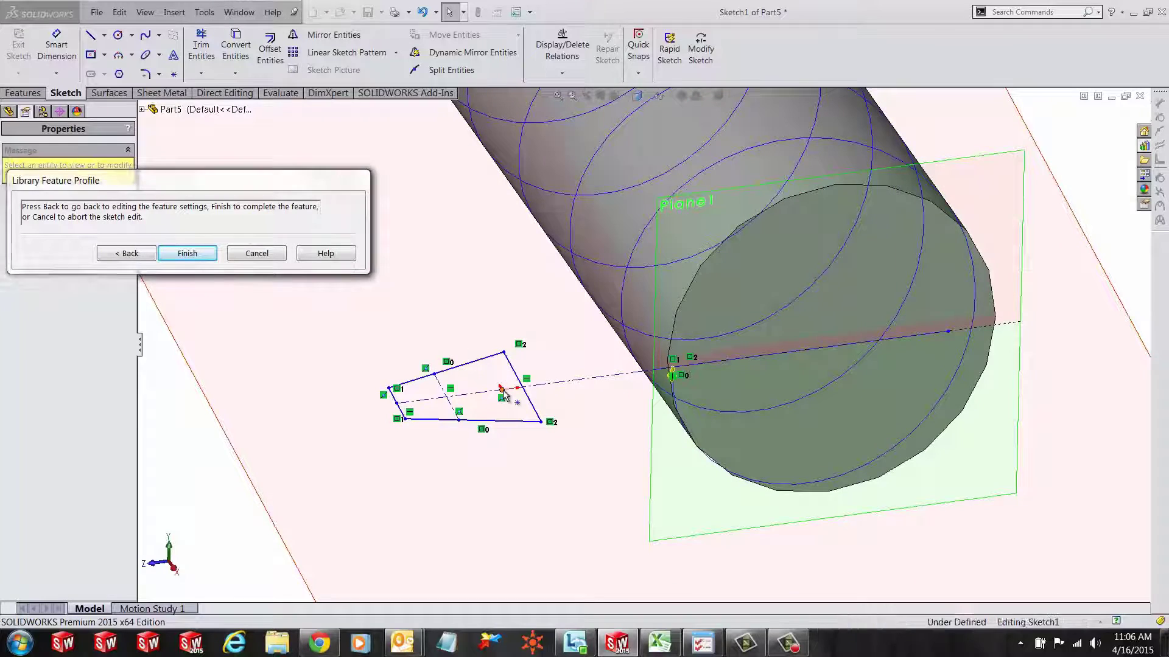
middle_click_drag(679, 388, 679, 395)
left_click(676, 396, "ctrl")
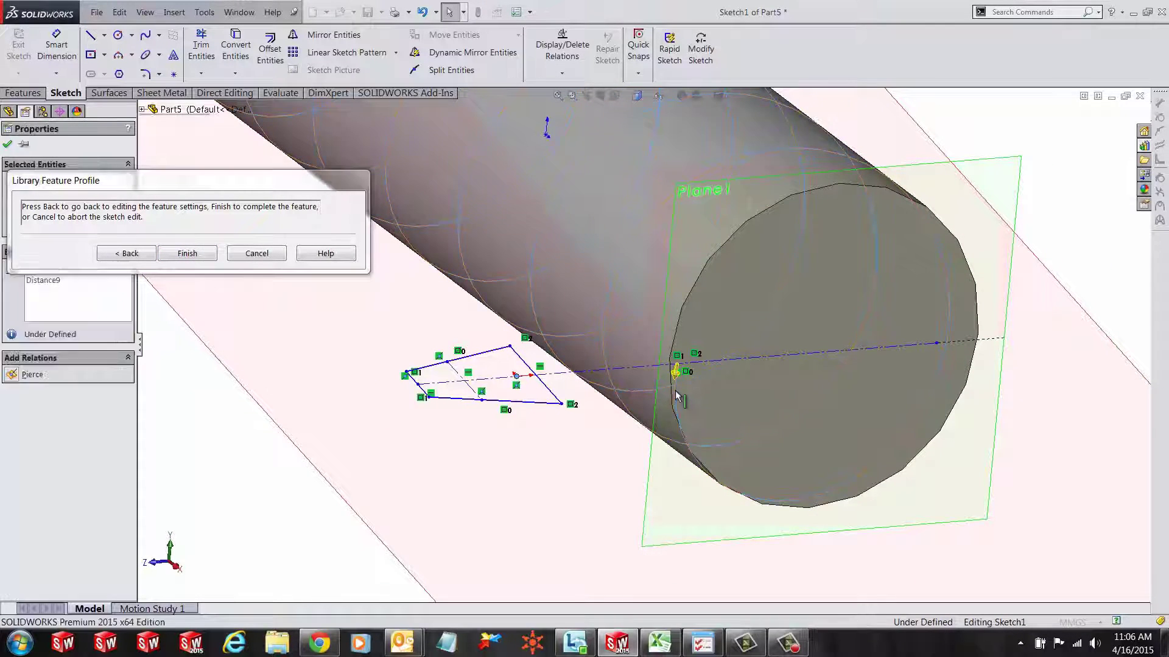
left_click(11, 374)
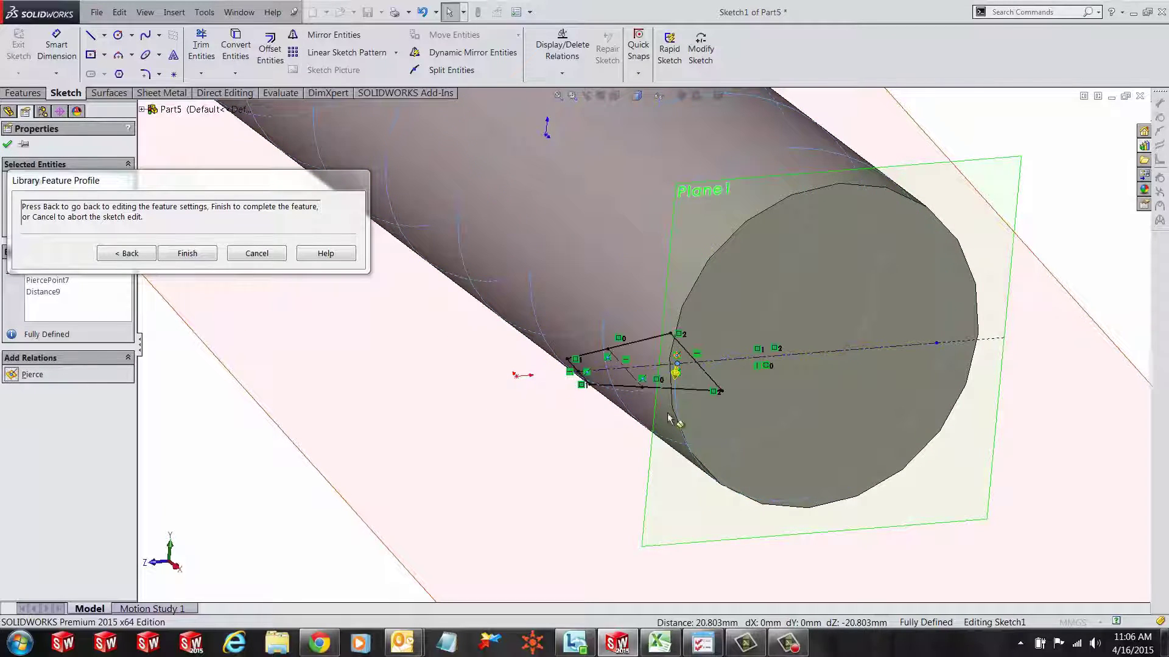
left_click(187, 253)
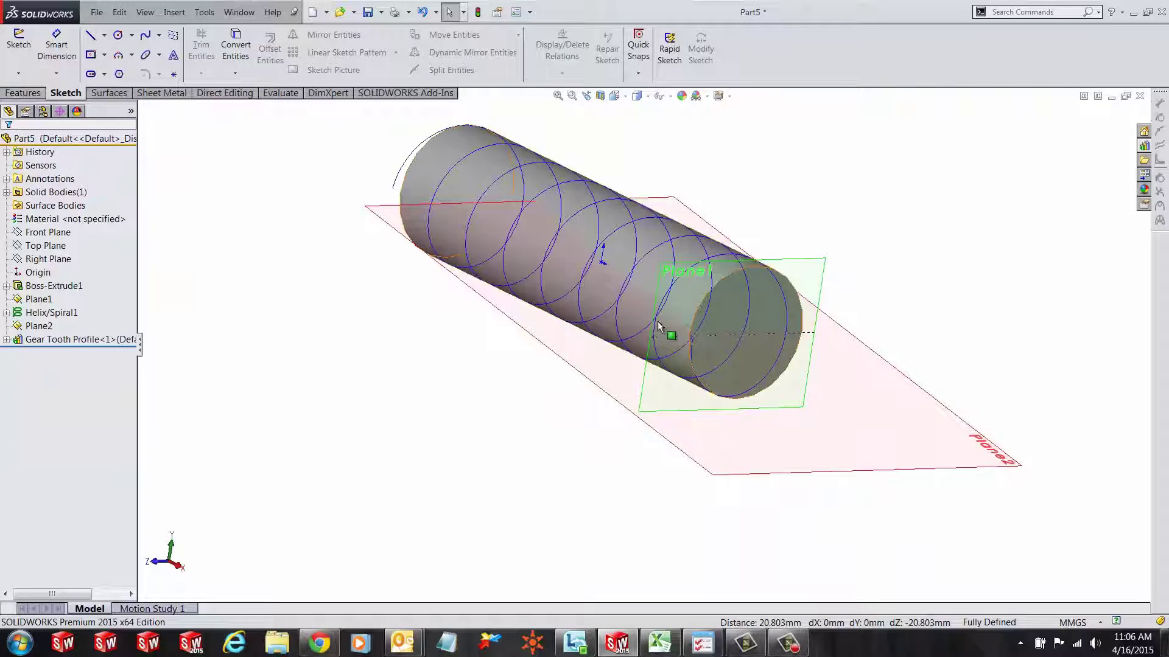
scroll(670, 341, "down", 8)
- Sweep the tooth sketch along Helix/Spiral1 to create Sweep1 over the shaft
key("Escape")
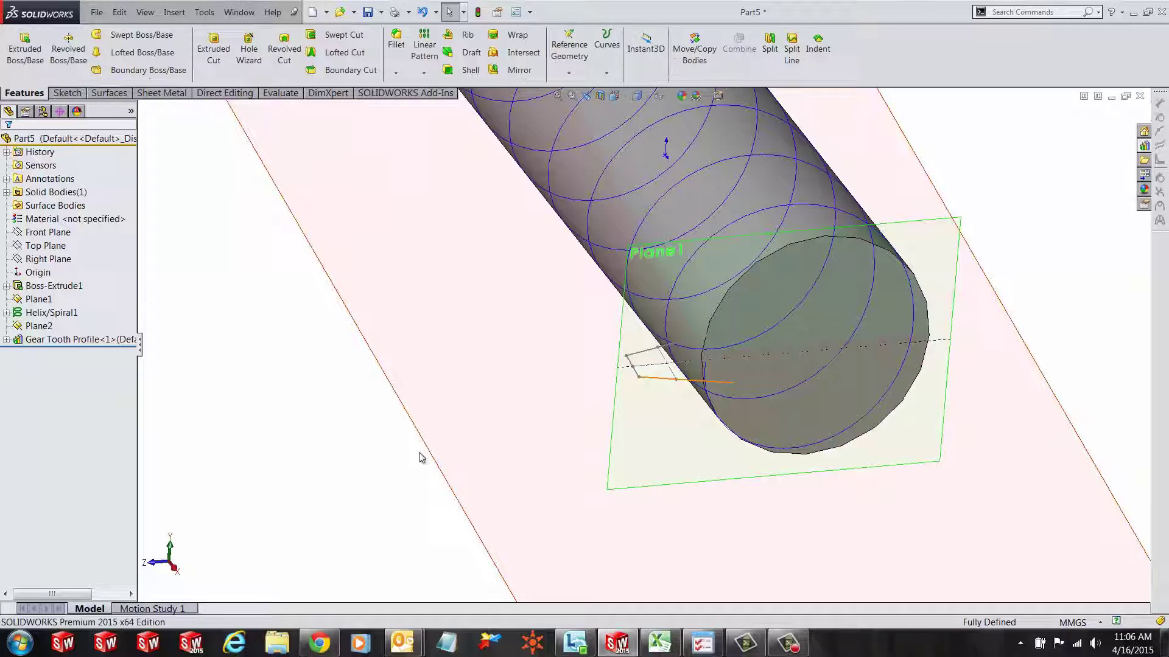
scroll(472, 441, "up", 2)
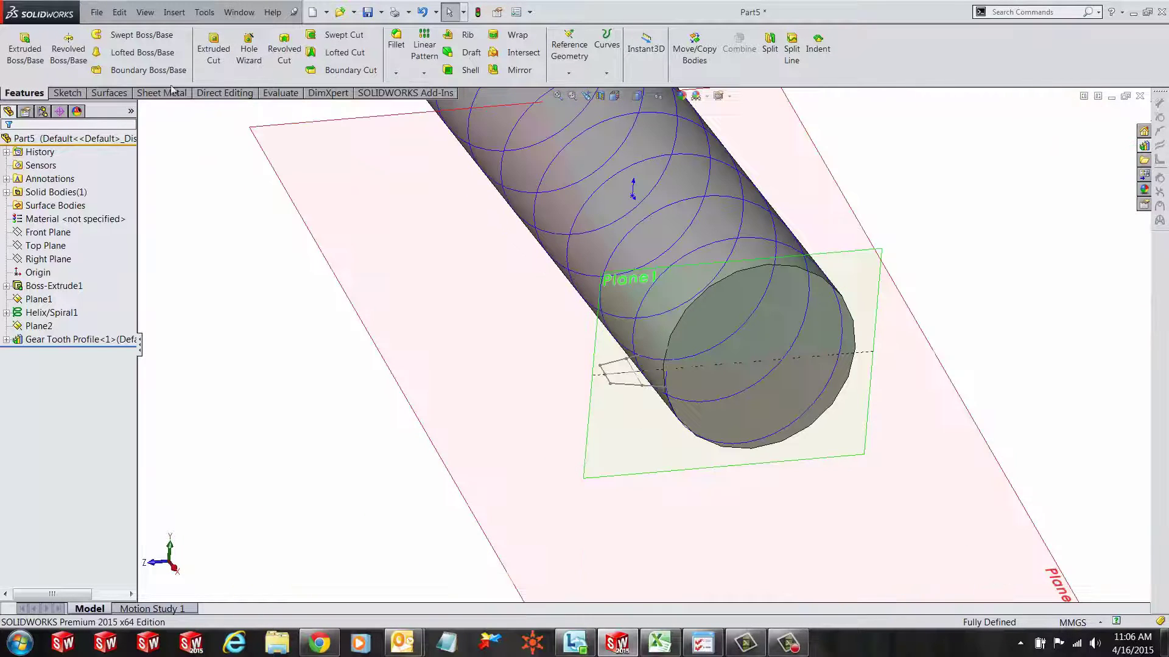
left_click(125, 37)
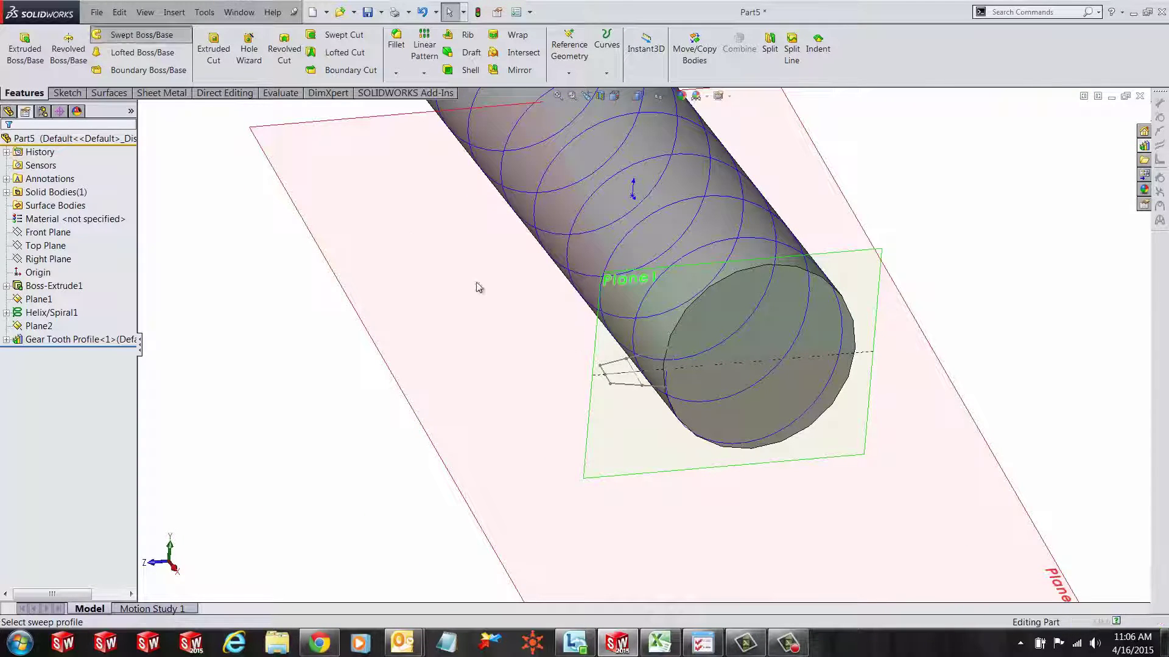
left_click(614, 366)
left_click(641, 328)
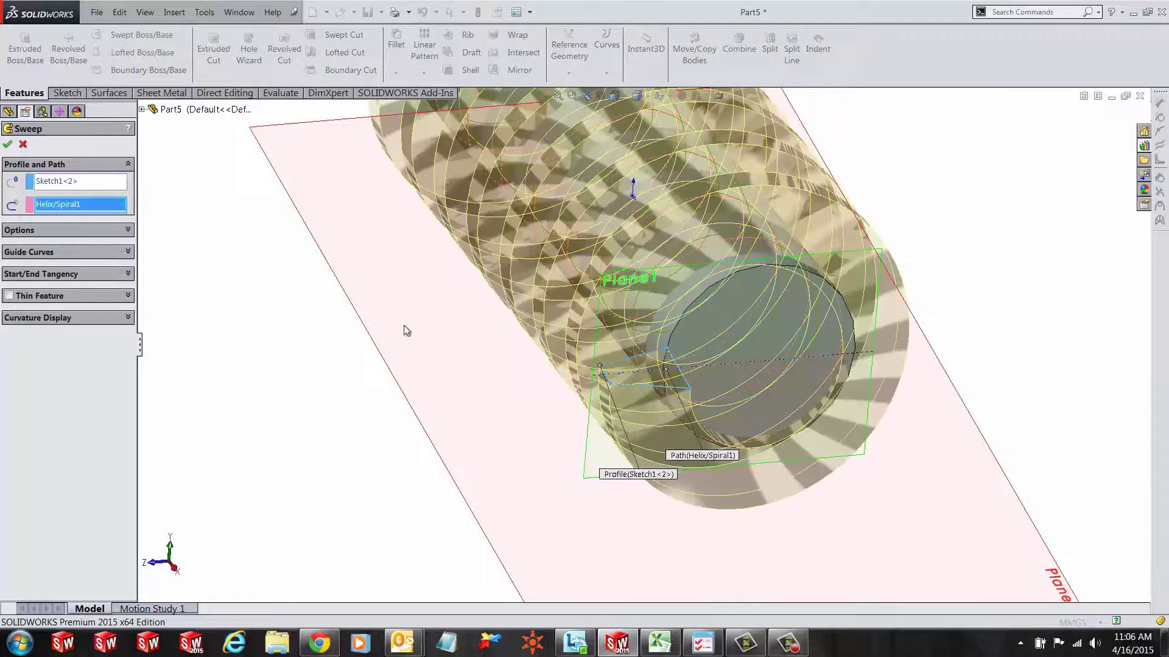
scroll(407, 334, "up", 3)
left_click(8, 145)
middle_click_drag(574, 343, 602, 358)
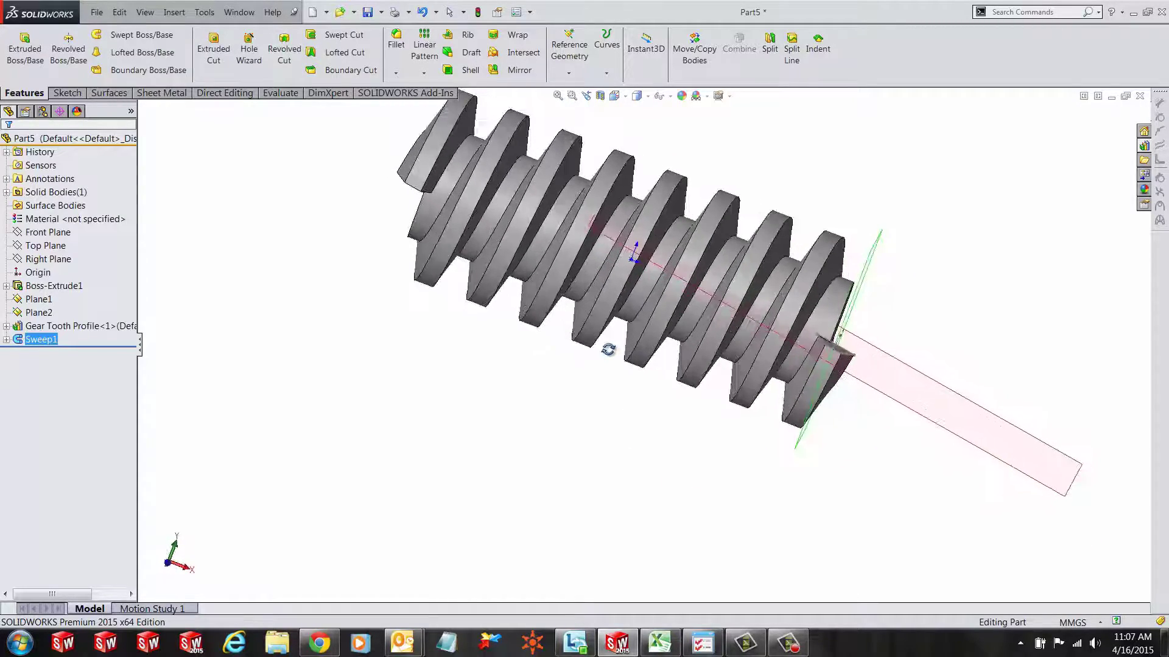
key("Escape")
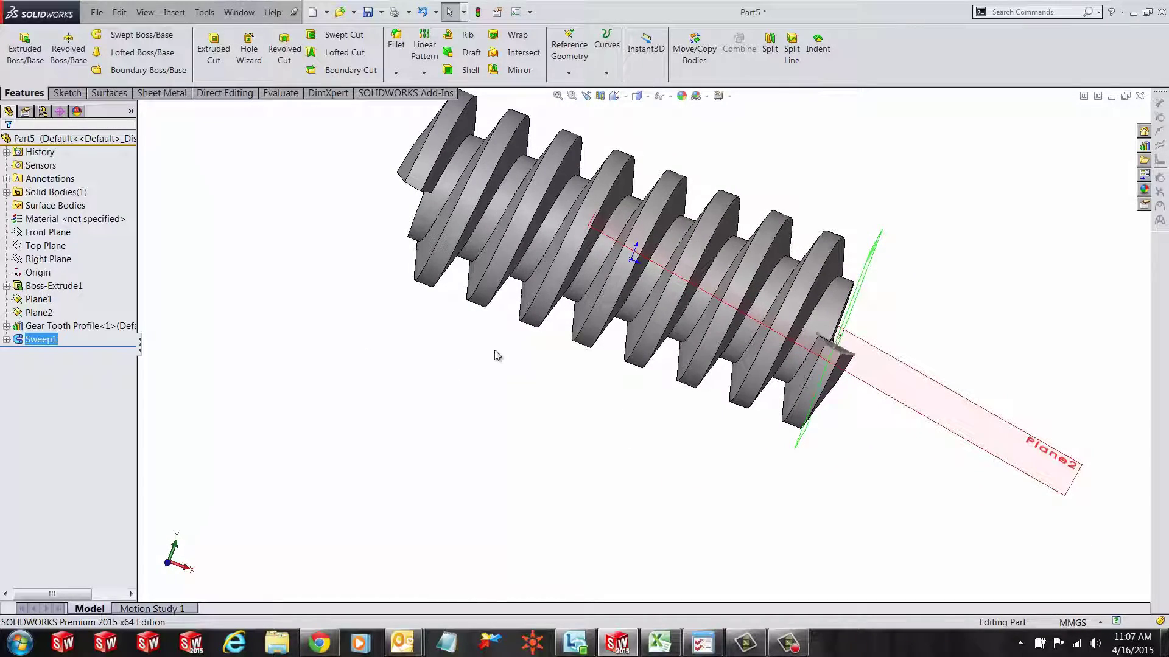
- Start a Front Plane sketch and draw a center rectangle from the origin past the teeth
left_click(43, 259)
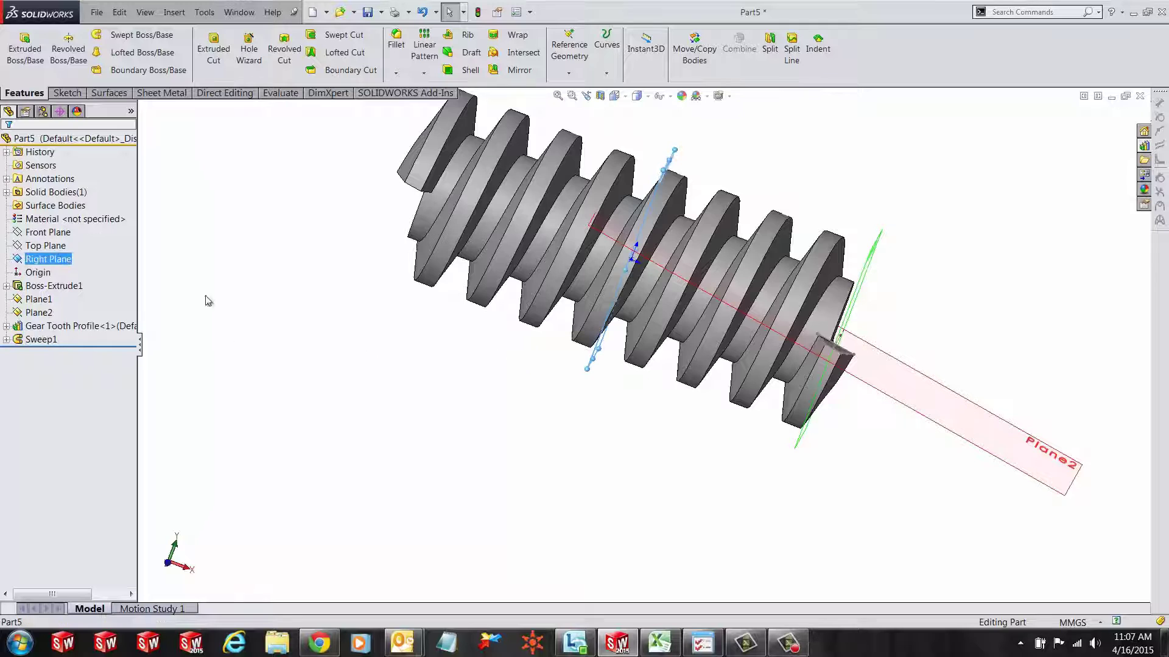
left_click(43, 234)
middle_click_drag(201, 314, 307, 296)
right_click(32, 237)
left_click(58, 220)
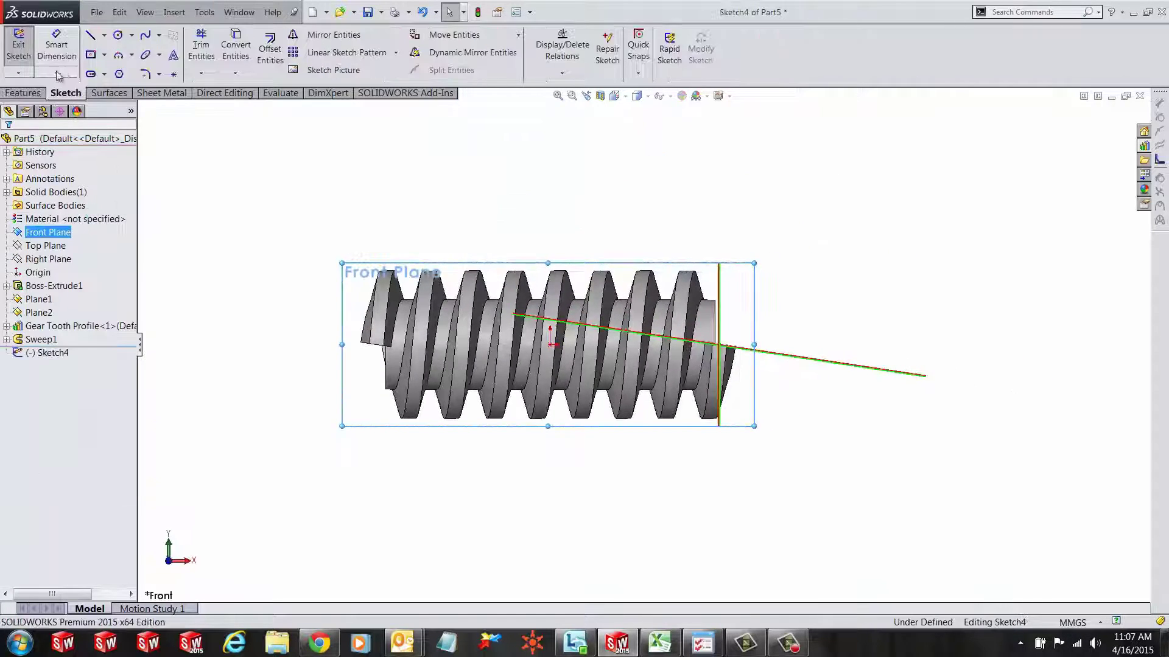
left_click(91, 55)
left_click(550, 345)
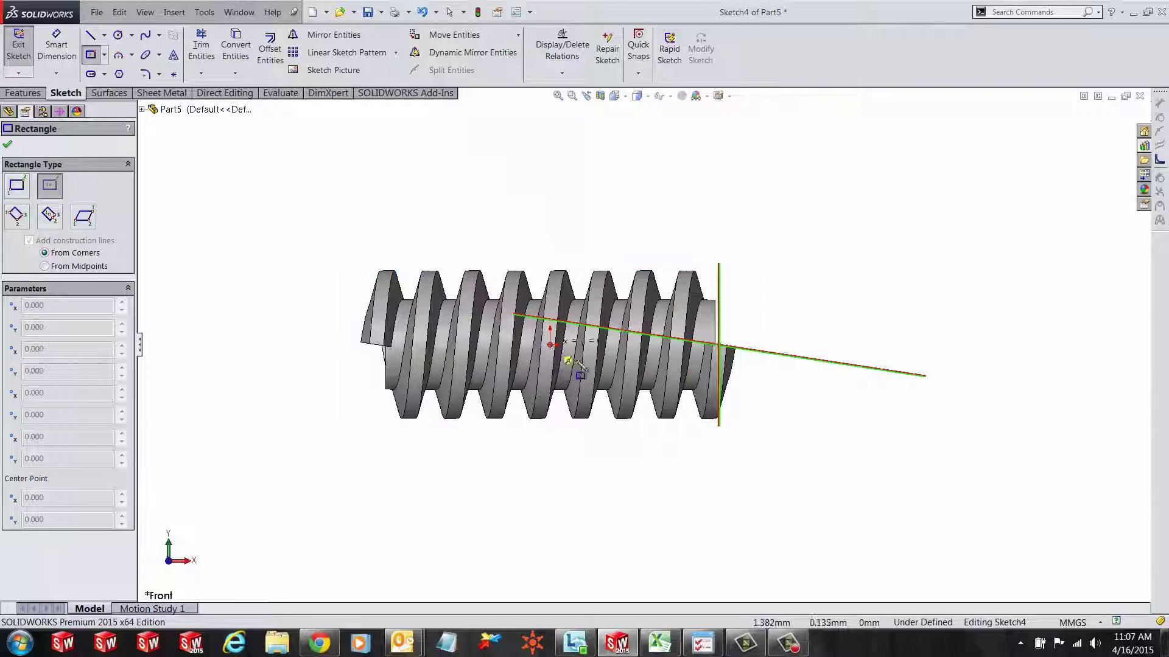
left_click(763, 453)
- Dimension the rectangle 100 wide and 75 tall
right_click_drag(904, 273, 917, 249)
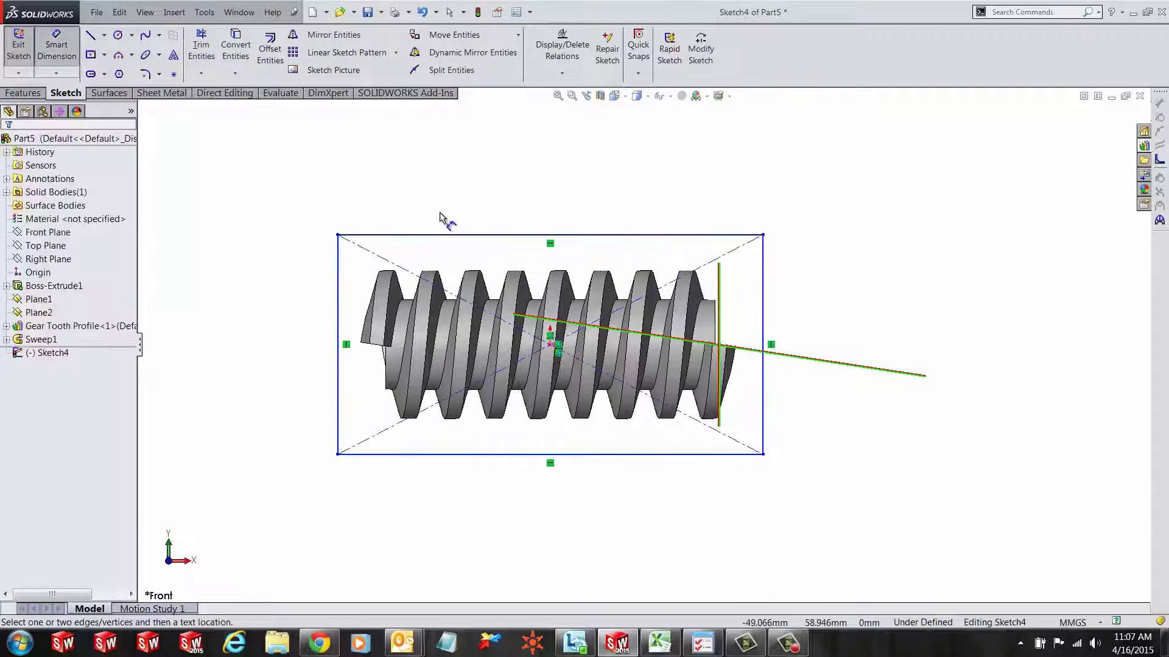
left_click(487, 235)
left_click(492, 190)
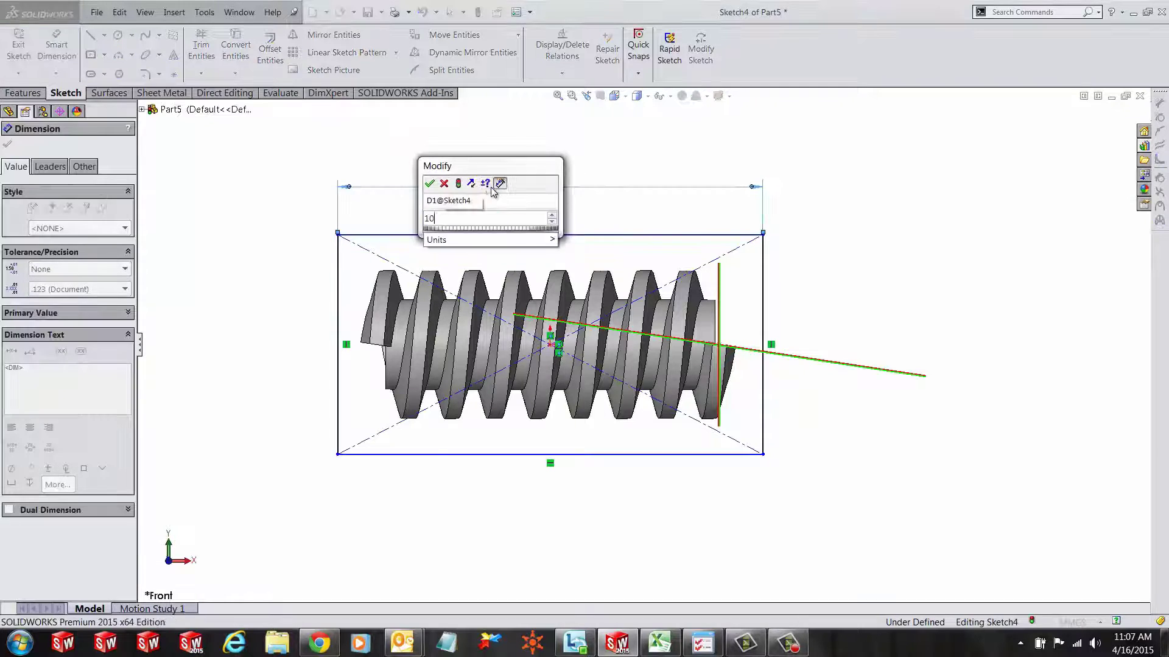
key("Return")
left_click(663, 263)
left_click(855, 264)
type("75")
key("Return")
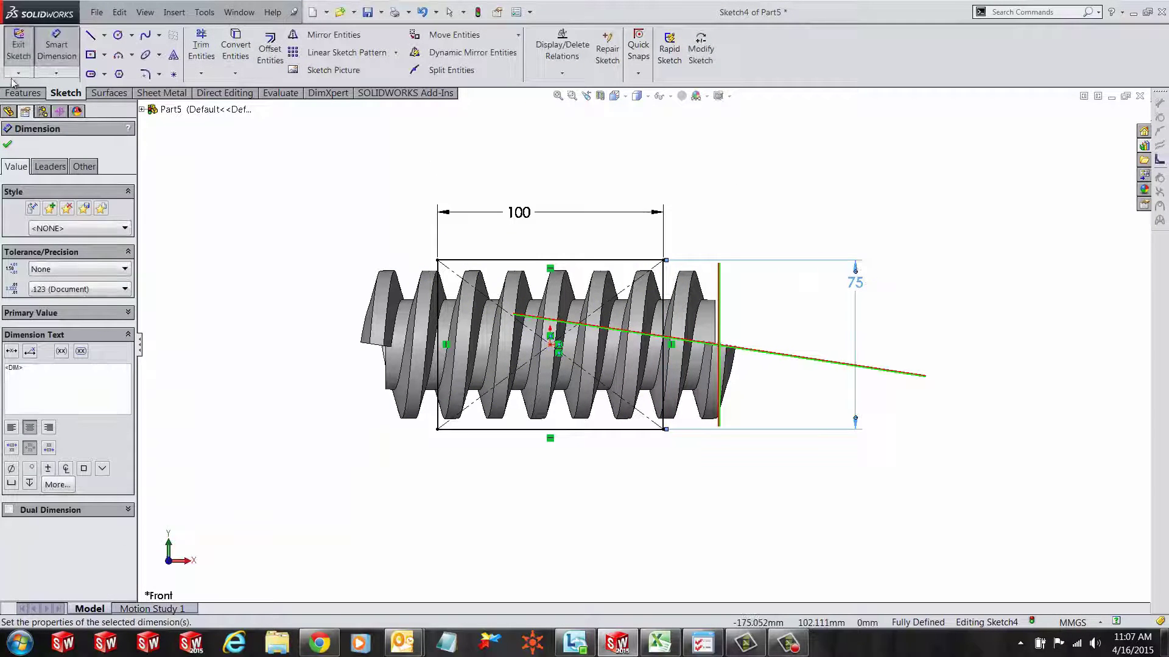
left_click(21, 93)
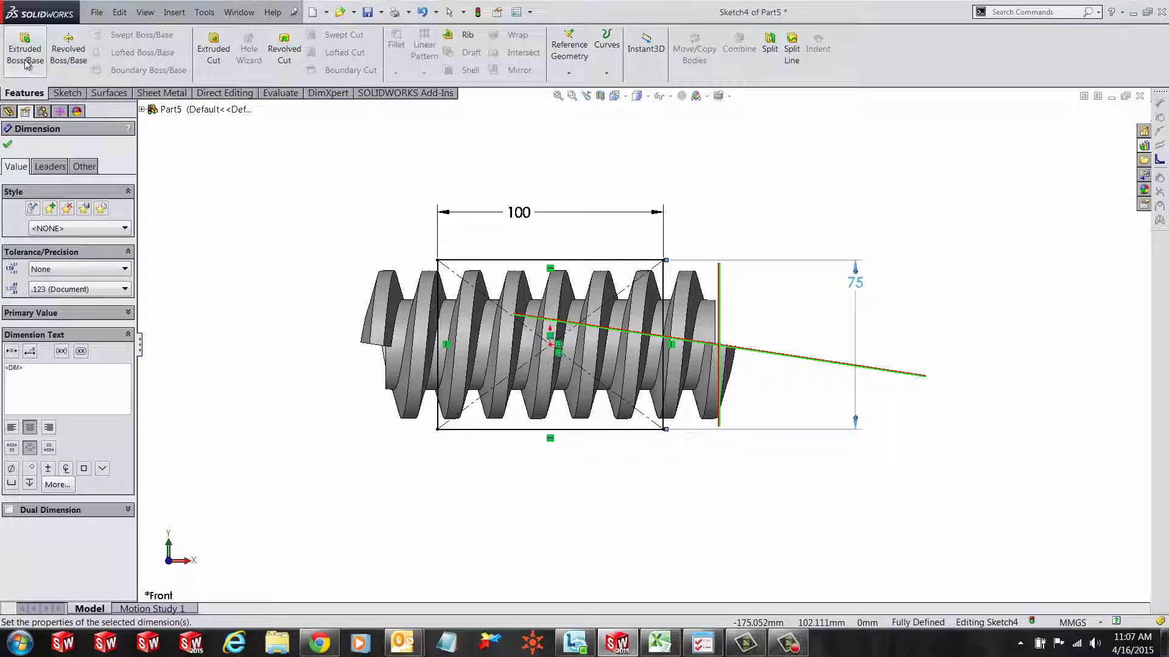
- Extrude-cut Through All both directions with flipped side, trimming only Sweep1 outside the rectangle
left_click(213, 50)
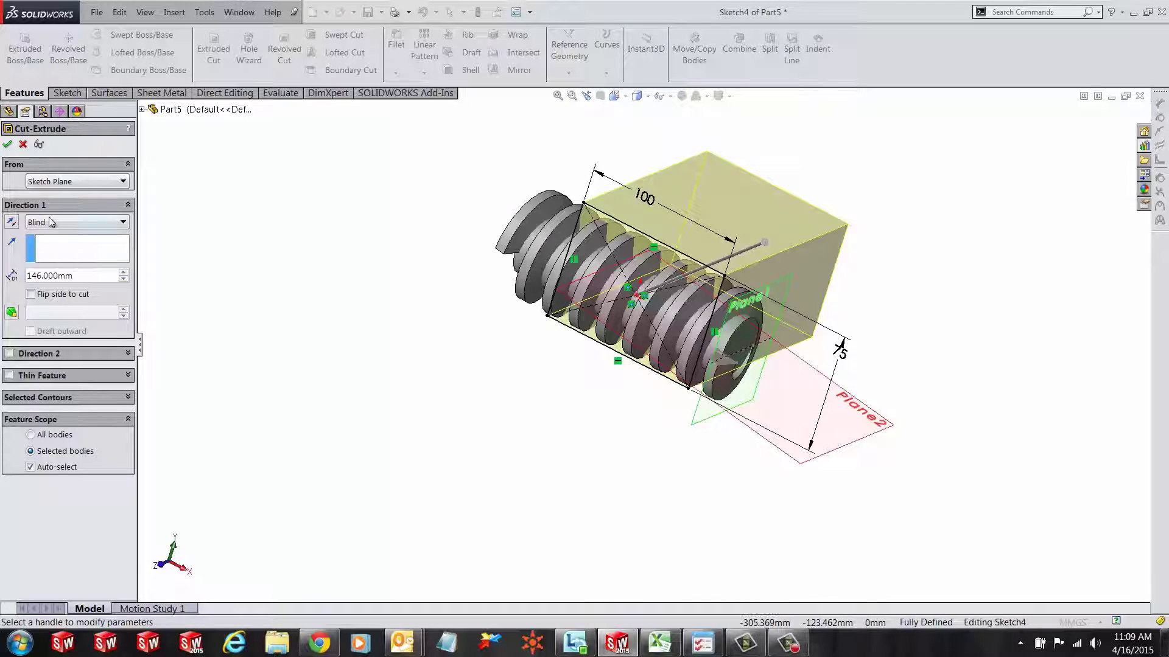
left_click(61, 223)
left_click(52, 252)
left_click(31, 275)
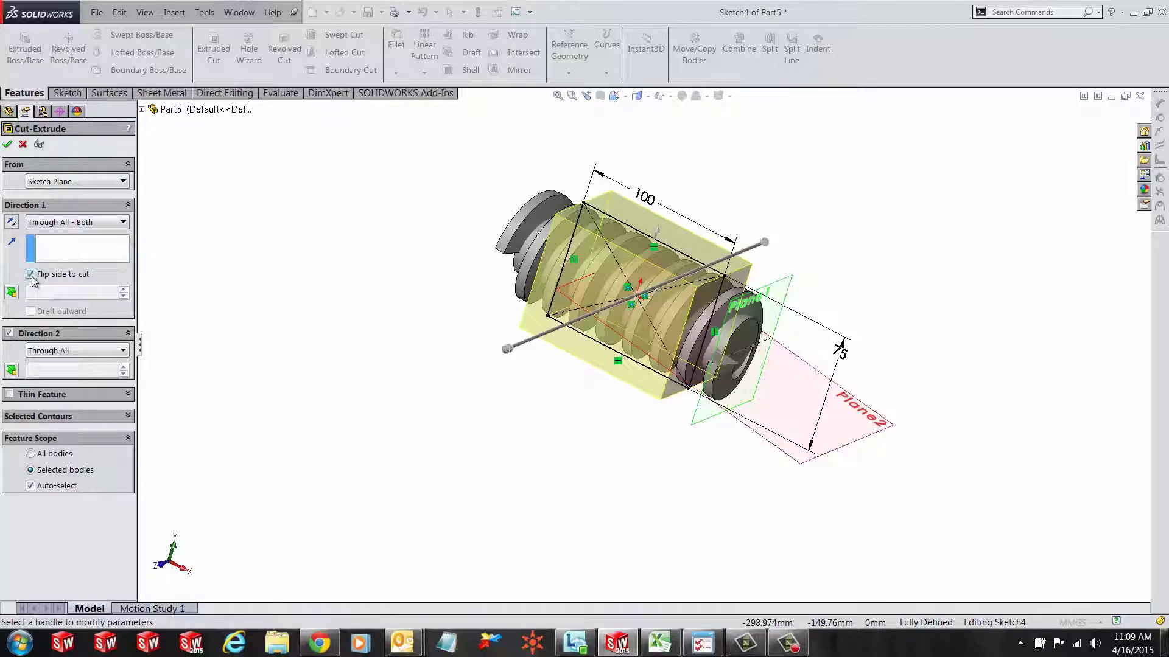
left_click(30, 486)
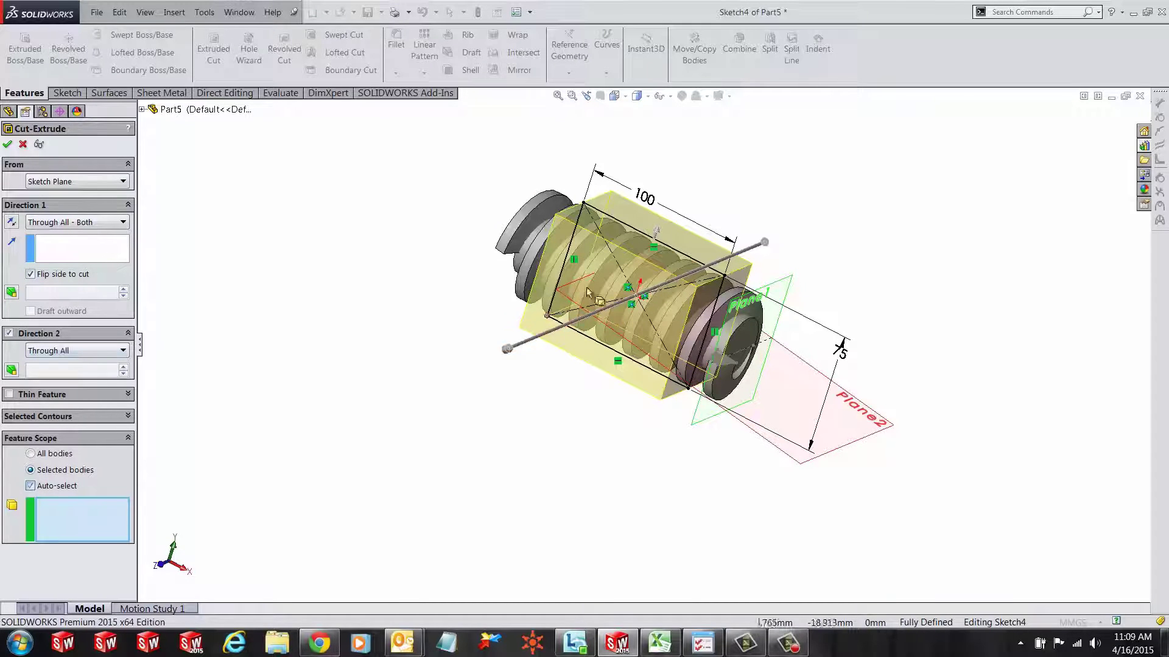
scroll(530, 207, "down", 3)
left_click(522, 200)
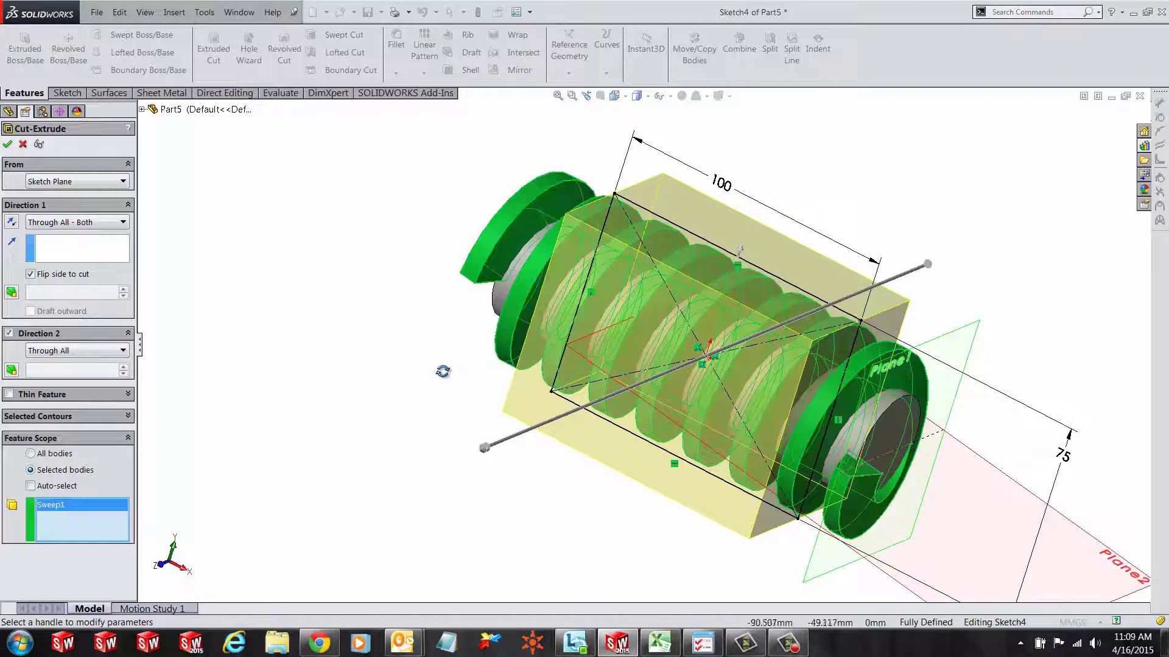
middle_click_drag(449, 367, 469, 338)
left_click(6, 146)
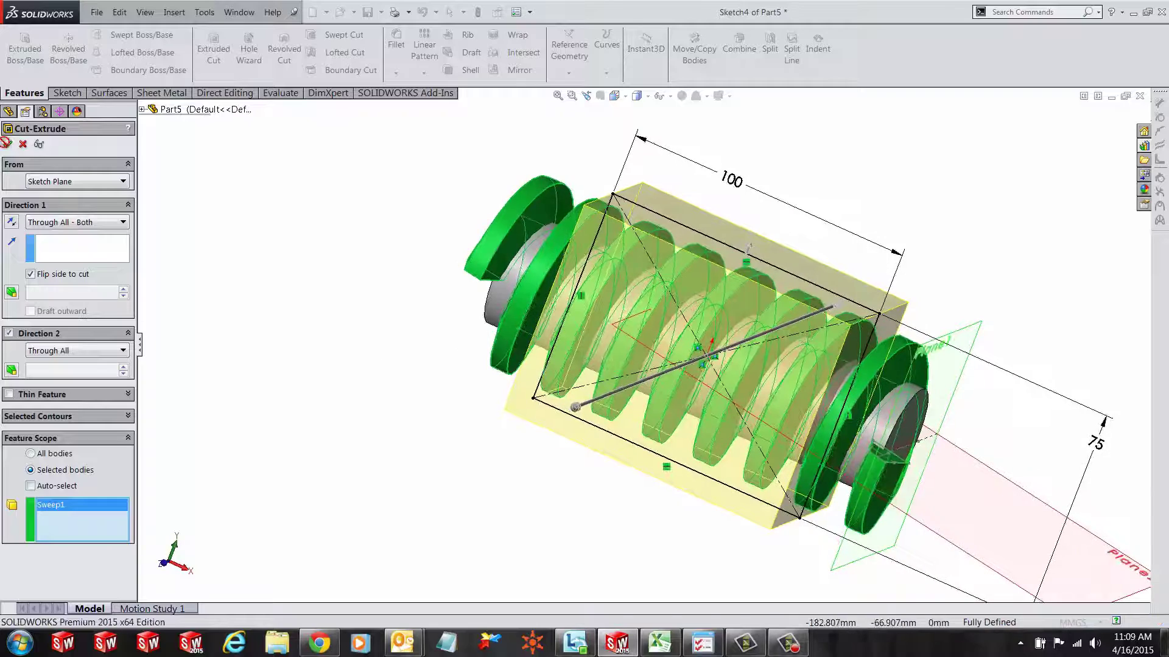
middle_click_drag(373, 365, 405, 371)
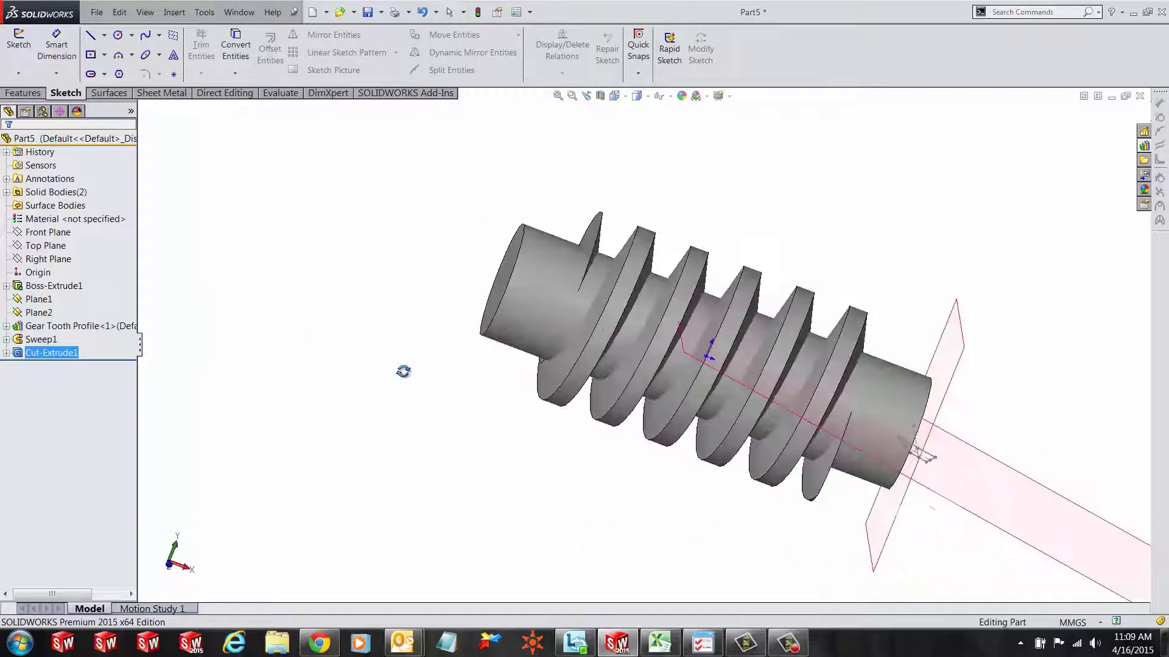
- Combine the shaft and trimmed tooth bodies with the Add operation
left_click(23, 93)
left_click(739, 49)
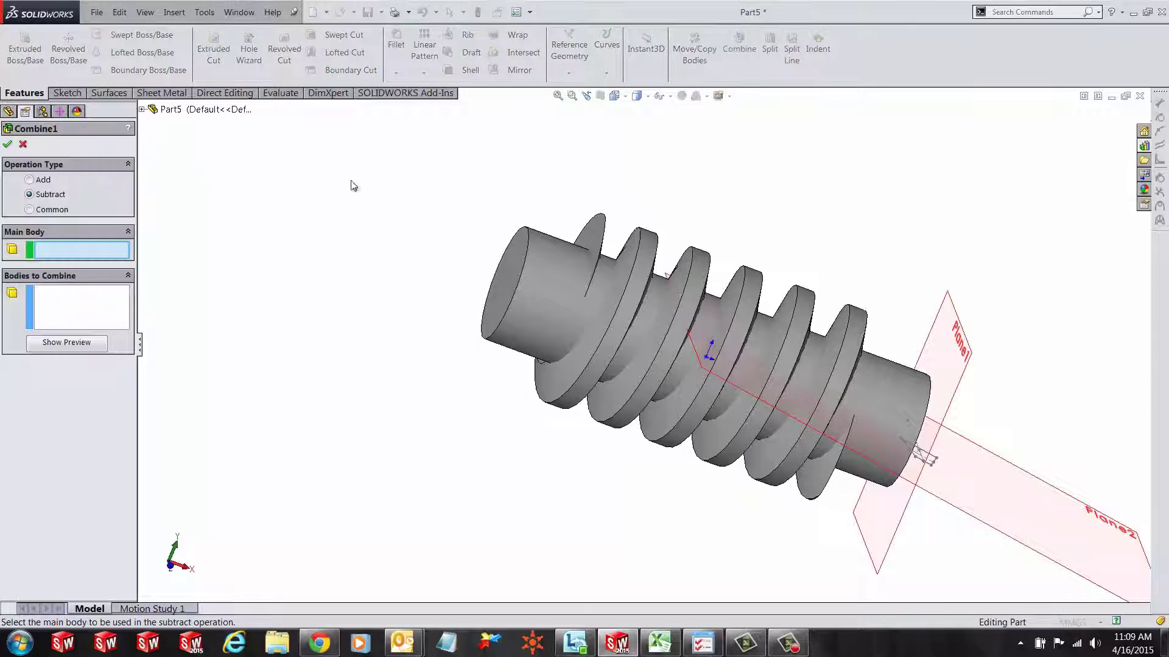
left_click(30, 180)
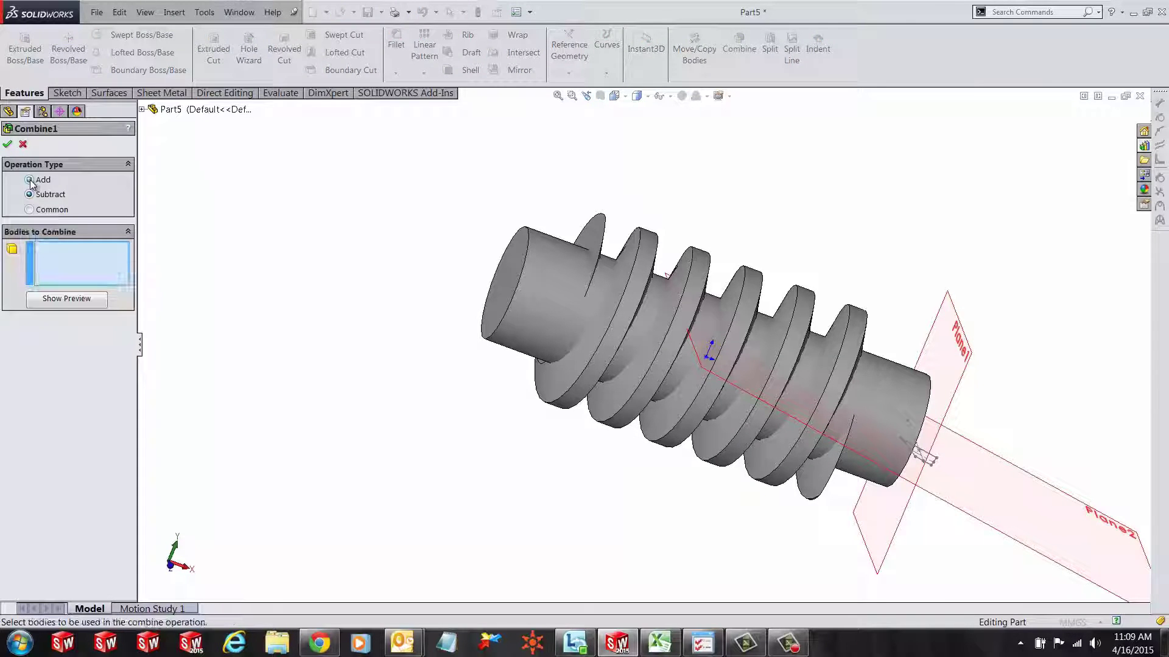
left_click(540, 304)
left_click(636, 252)
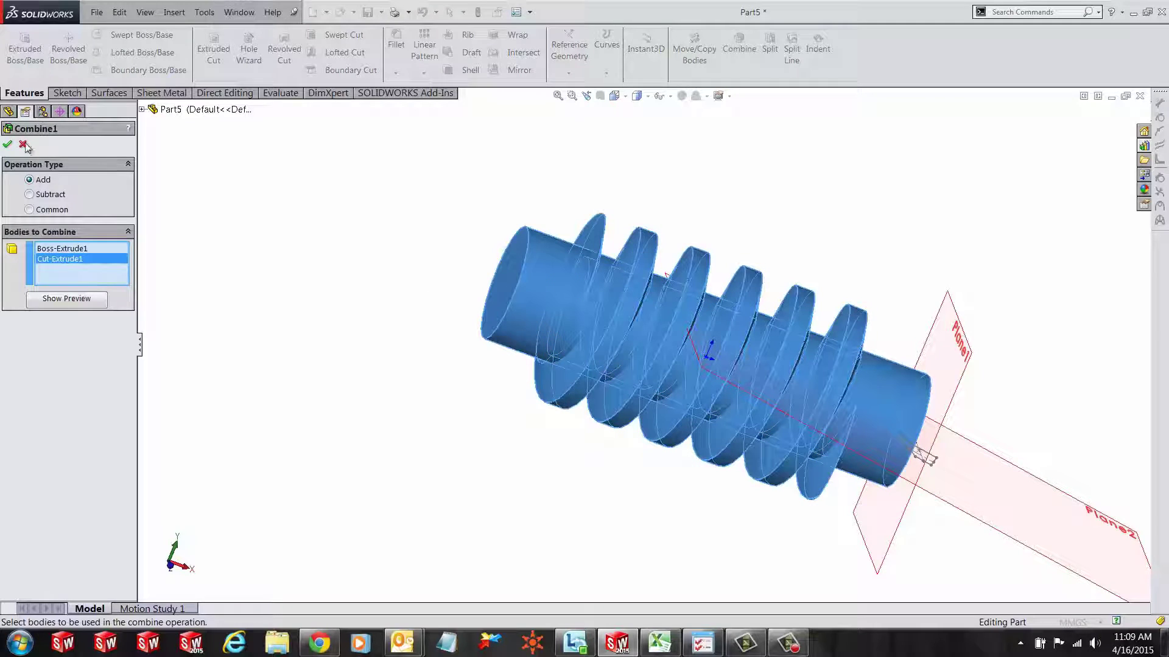
key("Return")
middle_click_drag(319, 357, 246, 354)
- Hide Plane1 and Plane2
right_click(20, 303)
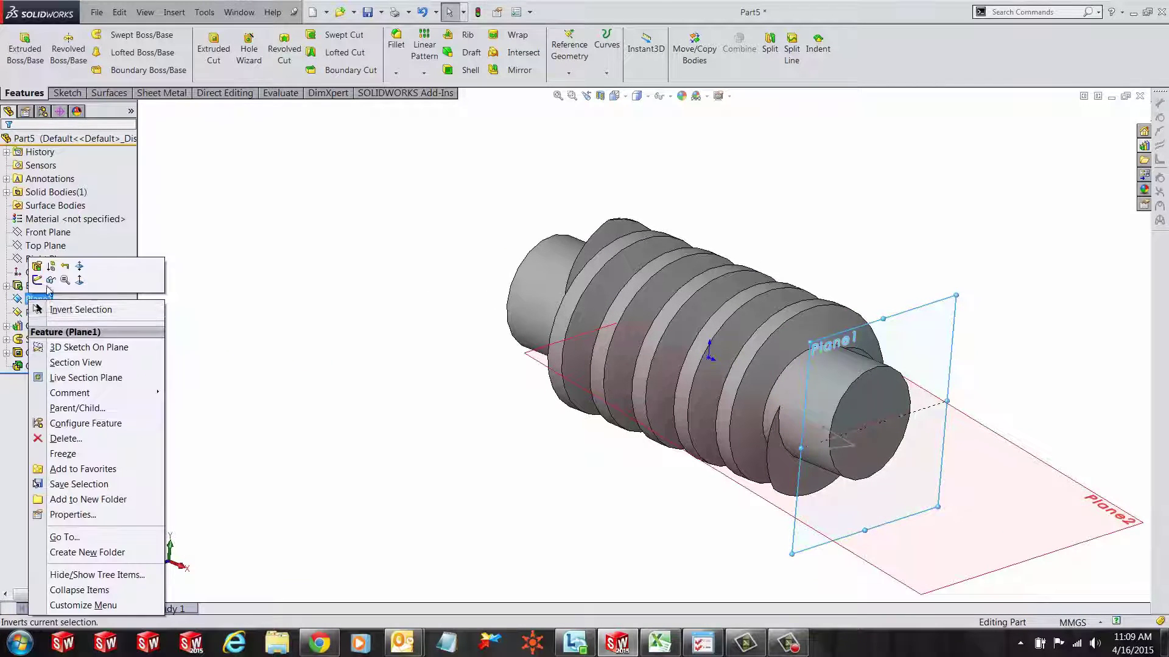
left_click(47, 286)
right_click(49, 315)
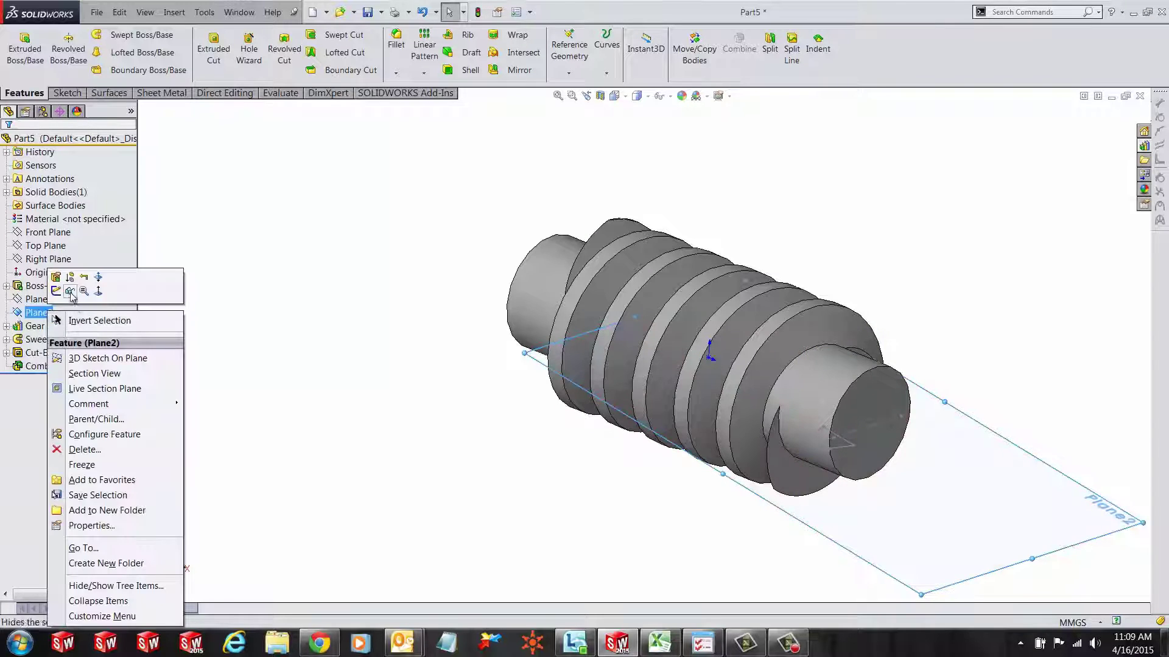
left_click(70, 291)
scroll(798, 412, "down", 3)
- Sketch a Ø35 circle centred on the origin on the shaft's end face
left_click(996, 352)
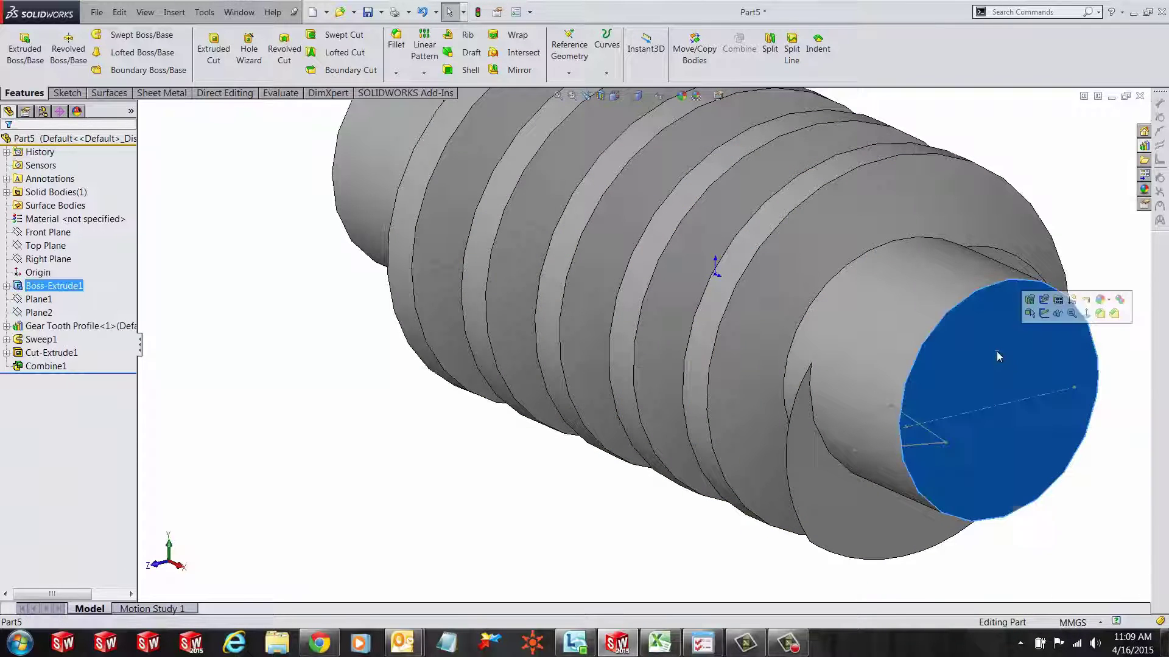
left_click(1049, 315)
left_click(118, 36)
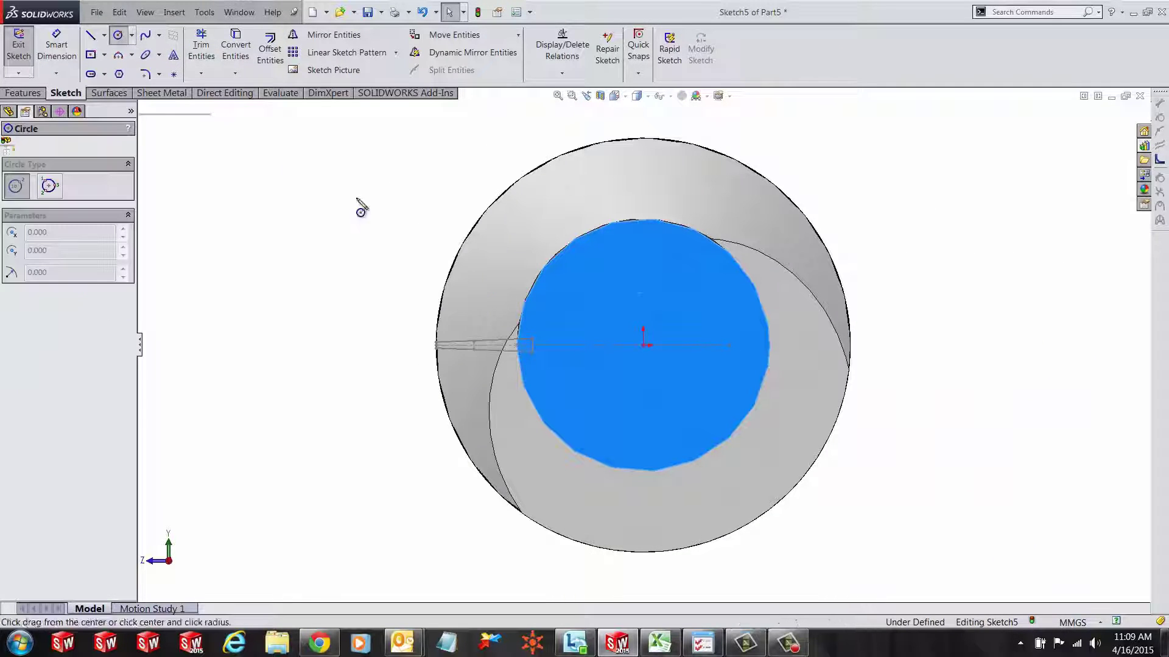
left_click(644, 345)
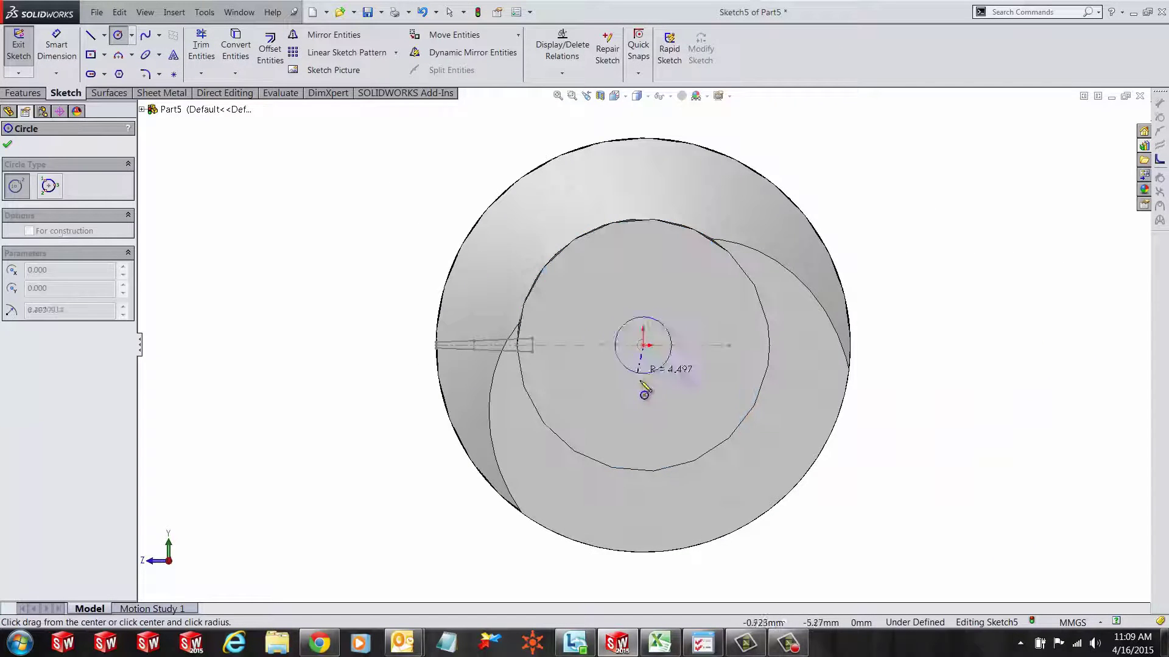
left_click(660, 443)
right_click_drag(997, 372, 1001, 342)
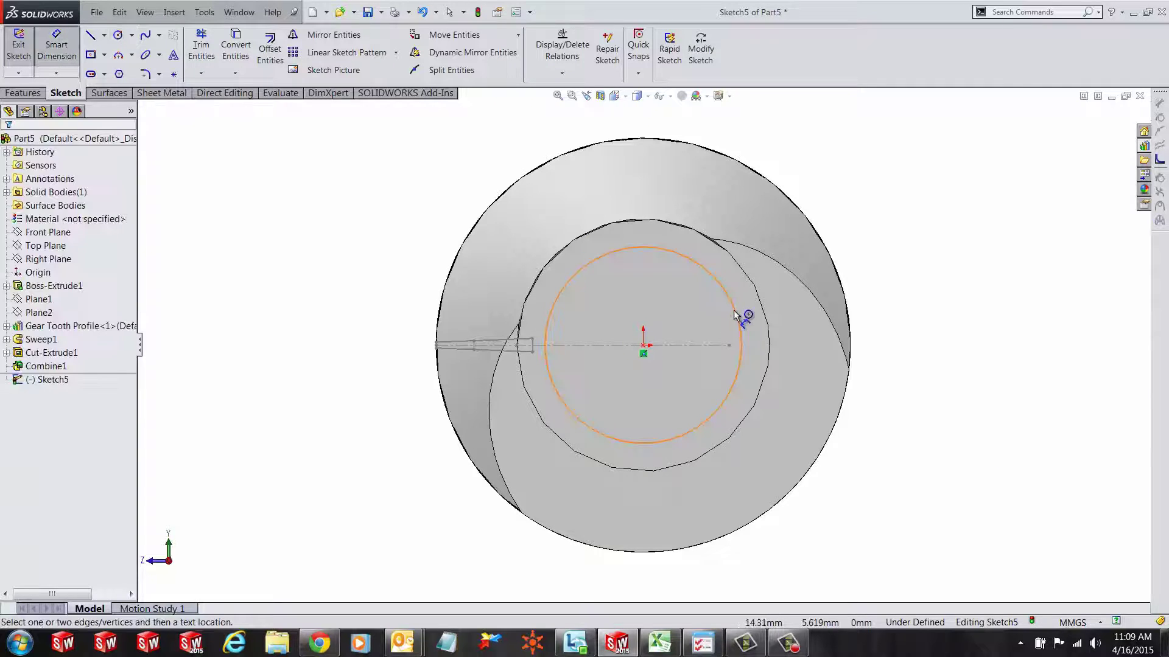
left_click(738, 321)
left_click(1004, 379)
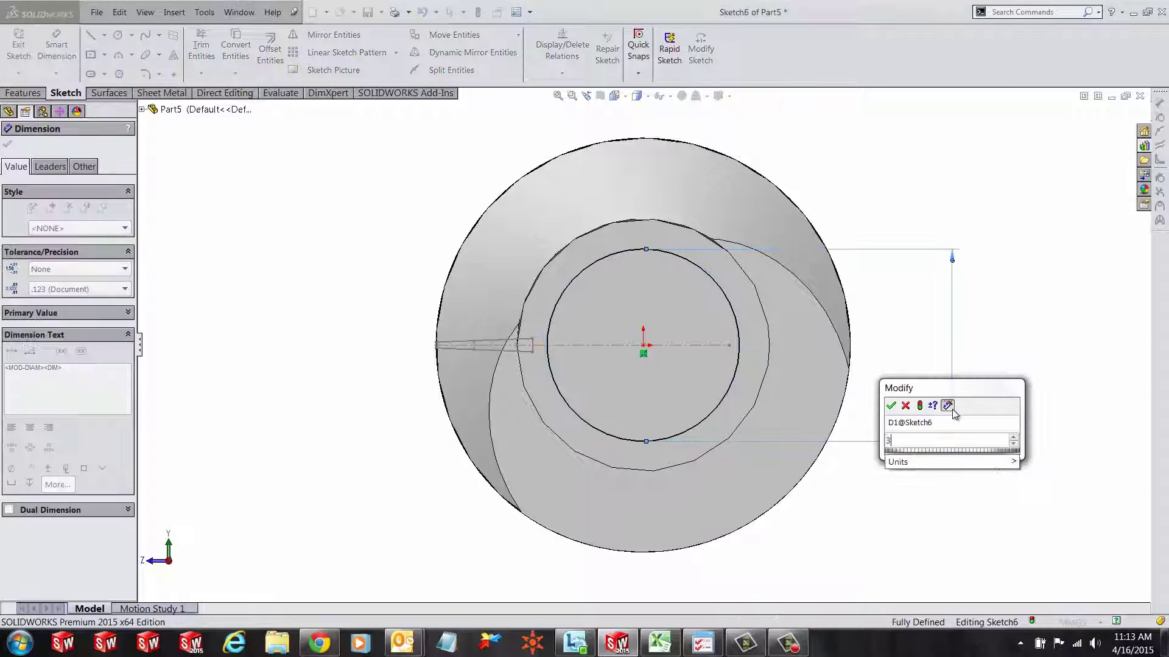
left_click(894, 404)
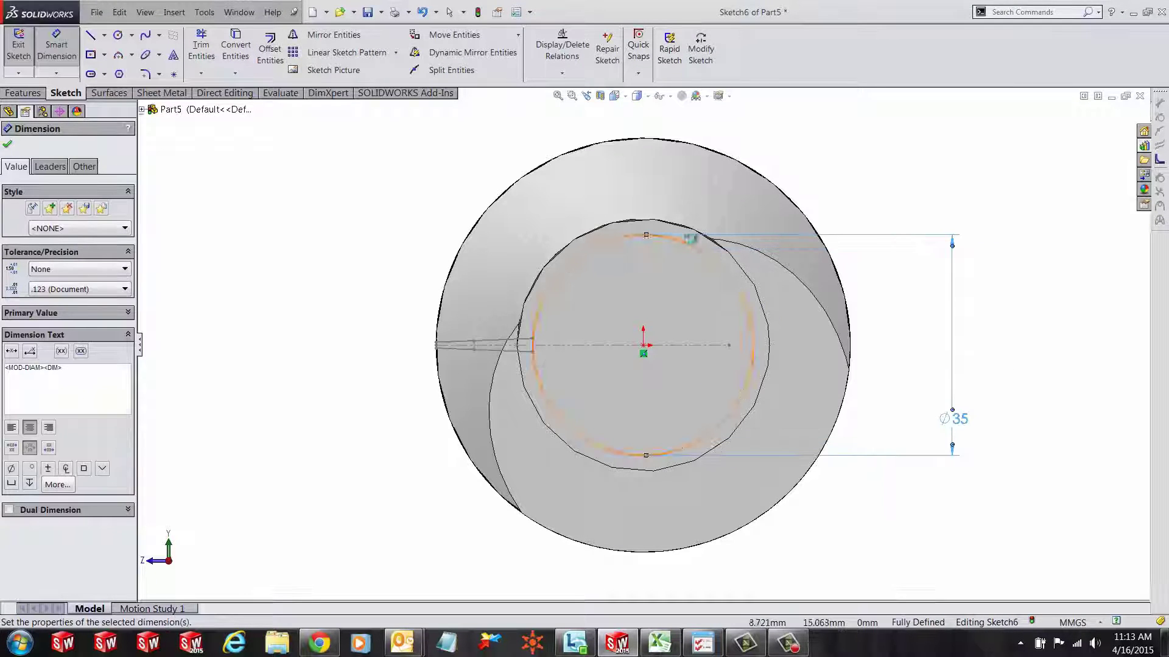
key("Escape")
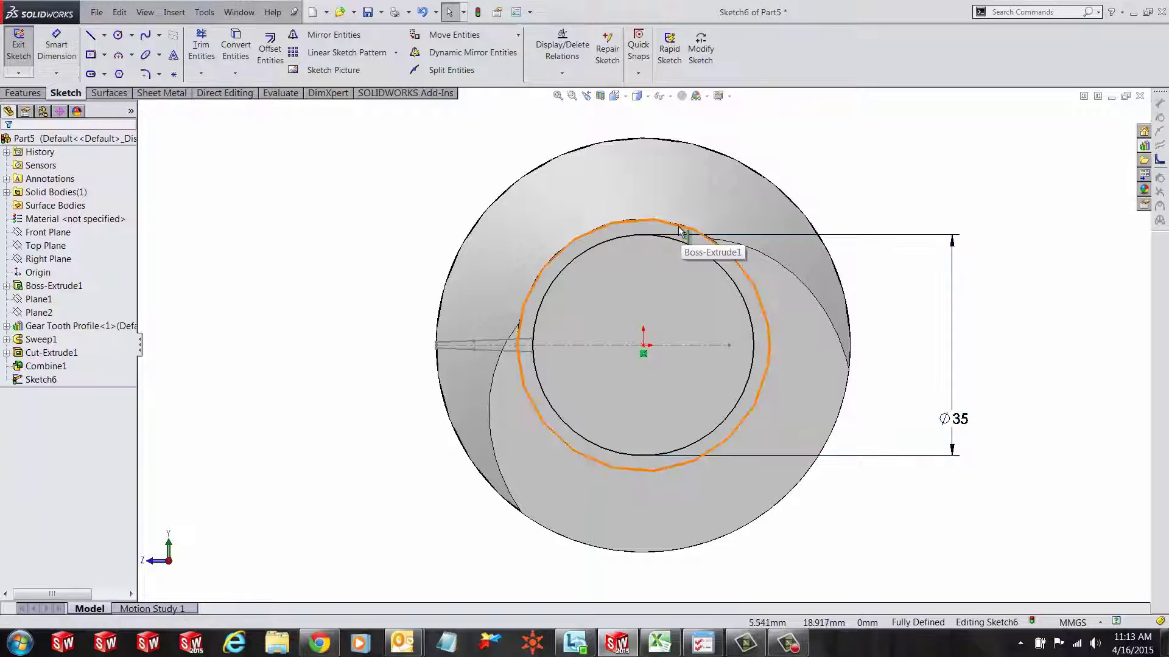
- Convert the outer end-face edge and extrude-cut the ring Blind 20 mm
left_click(683, 229)
left_click(235, 46)
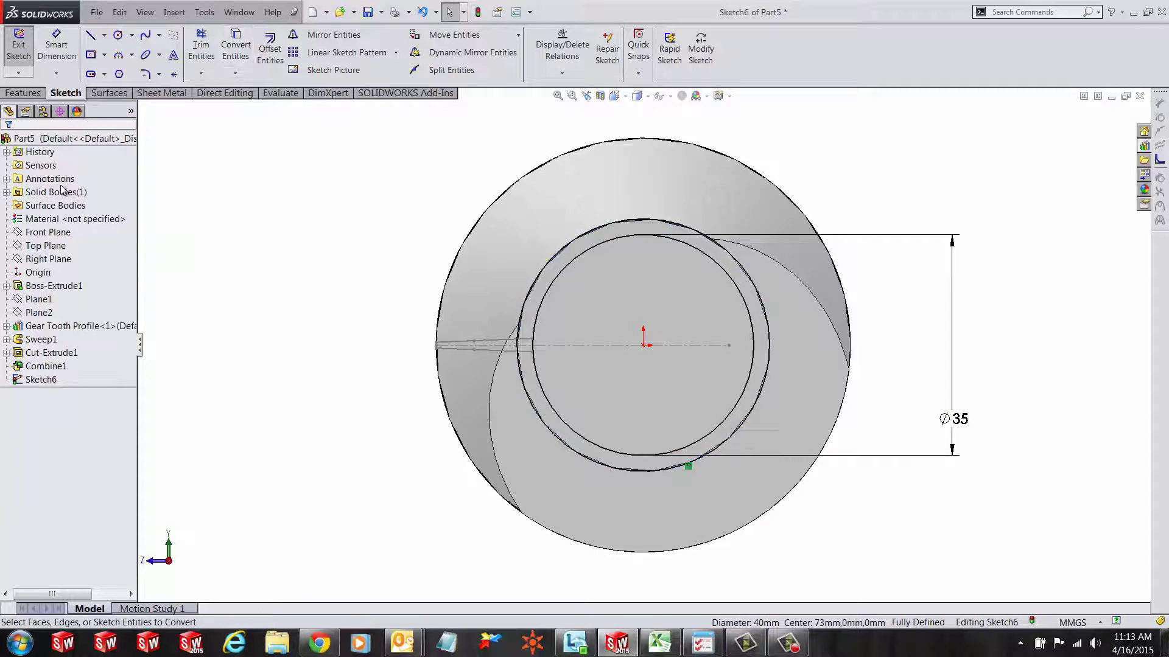
left_click(23, 92)
left_click(213, 52)
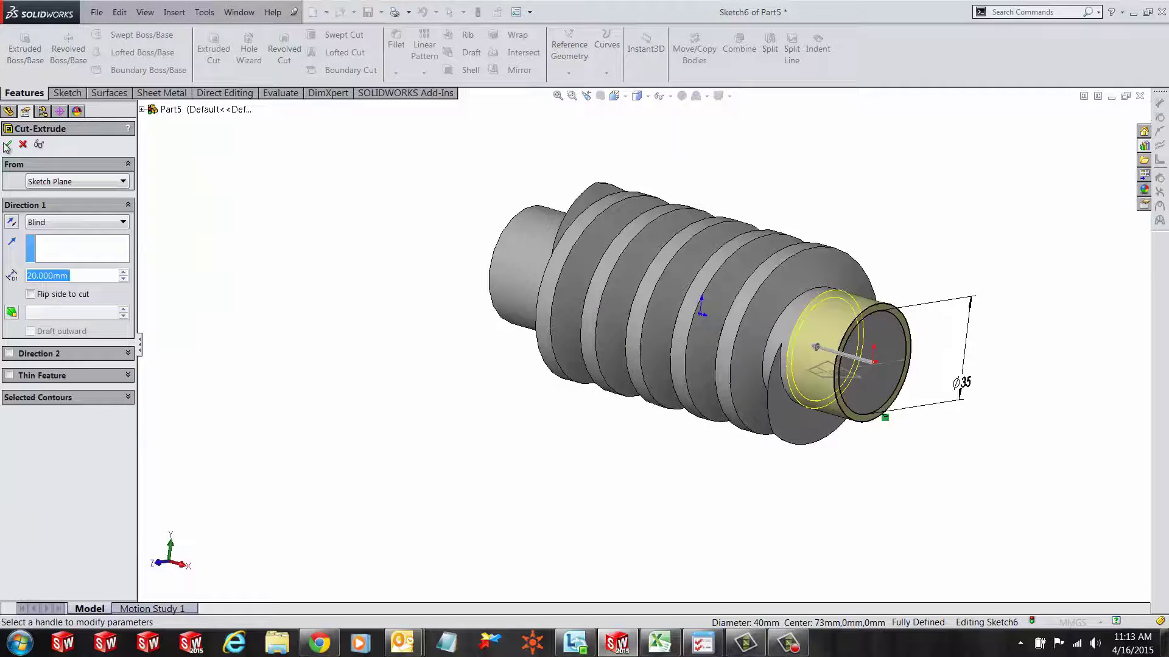
left_click(7, 145)
middle_click_drag(373, 363, 420, 369)
- Mirror Cut-Extrude3 about the Right Plane, replacing the mistakenly picked Front Plane
left_click(24, 93)
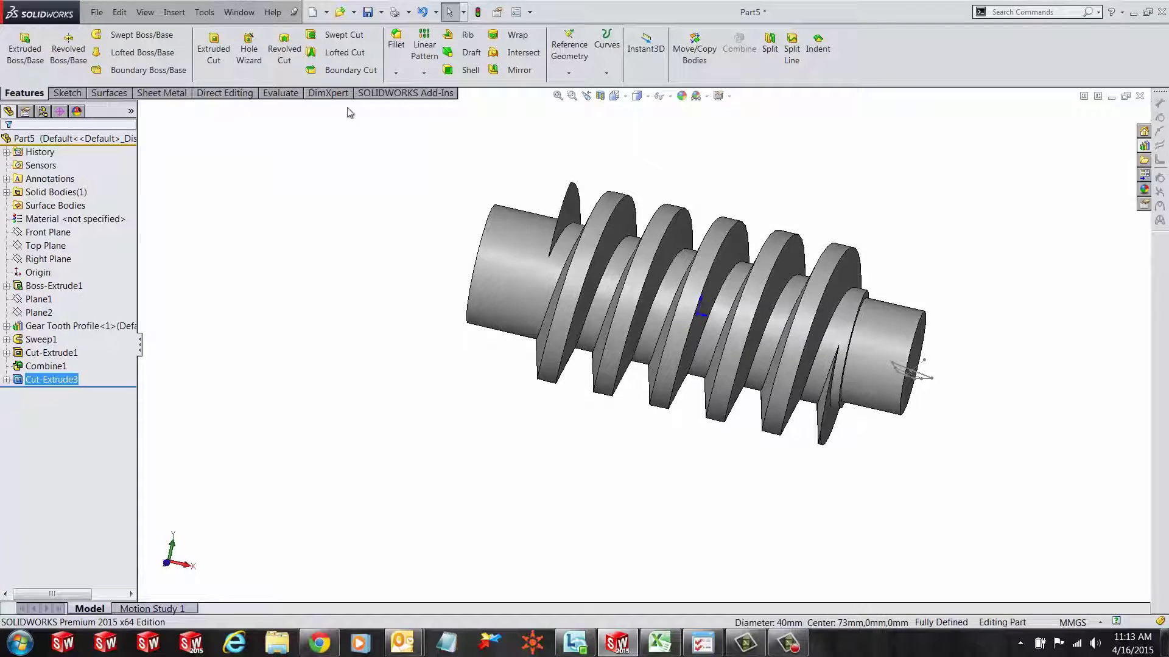
left_click(518, 70)
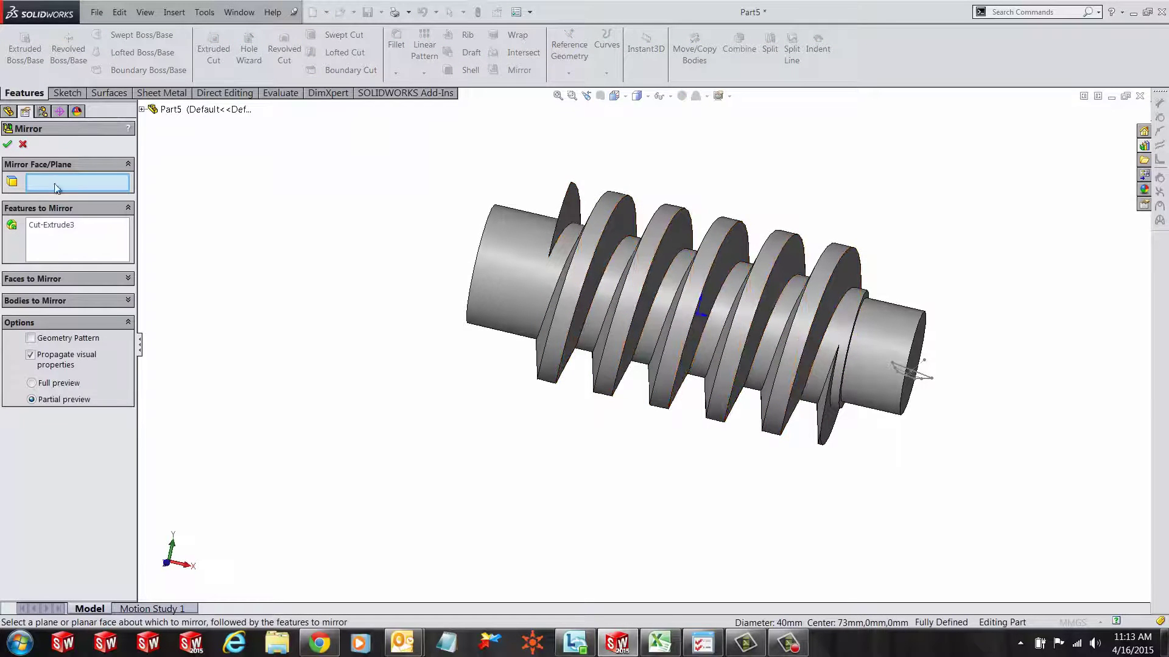
left_click(141, 110)
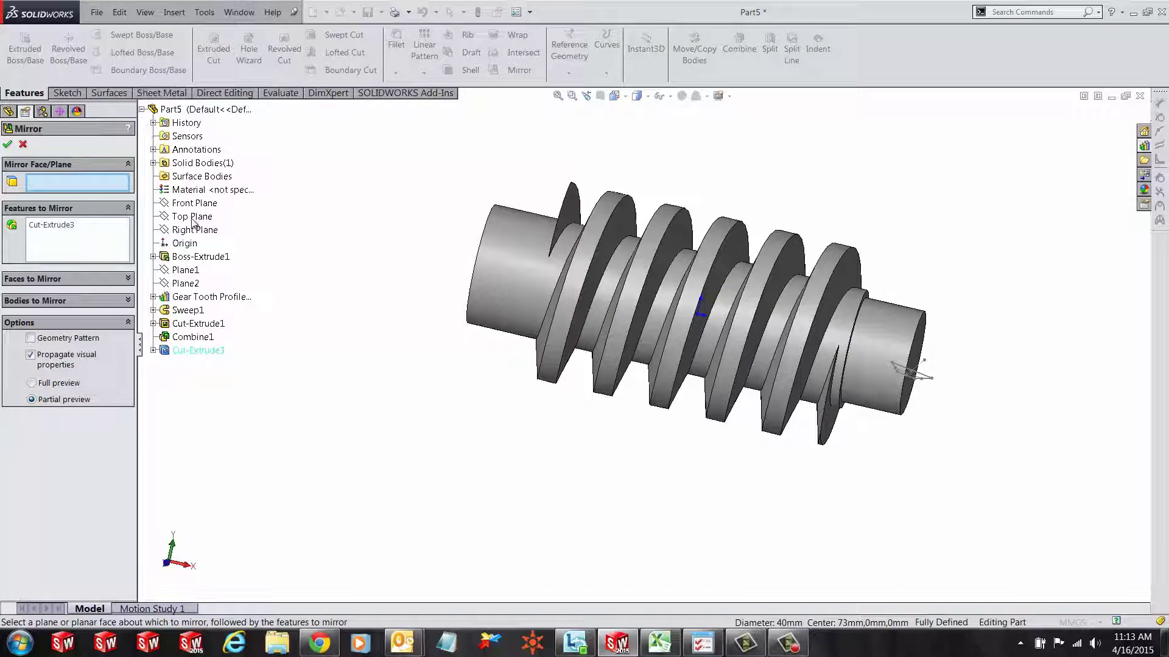
left_click(195, 204)
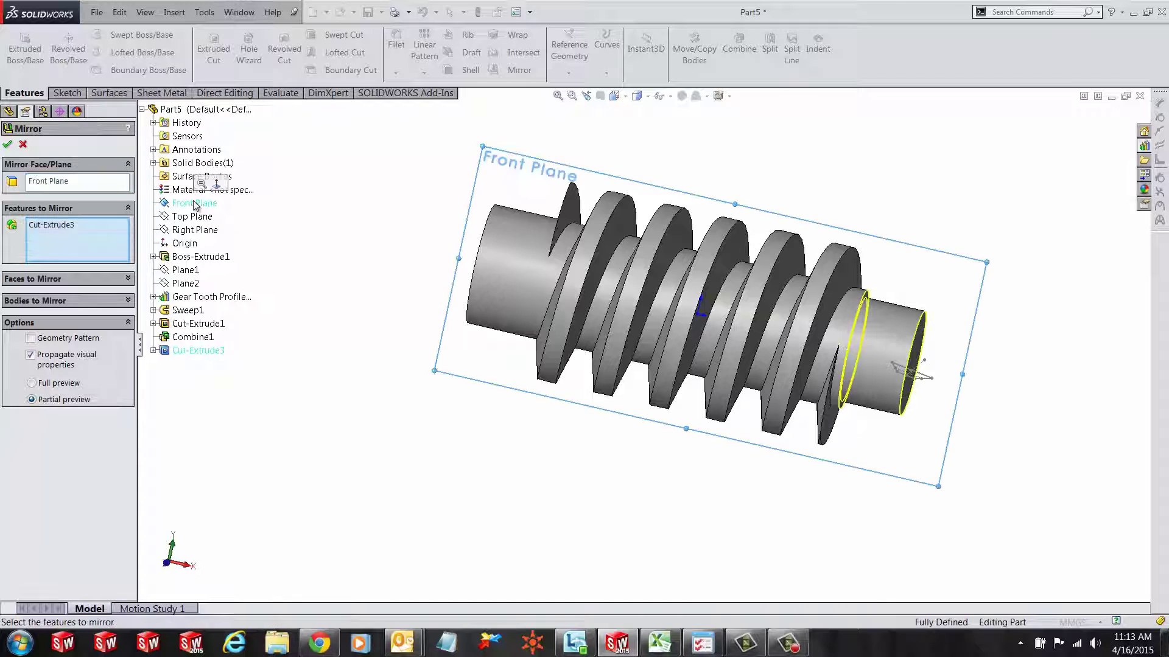
right_click(89, 194)
left_click(131, 195)
left_click(189, 231)
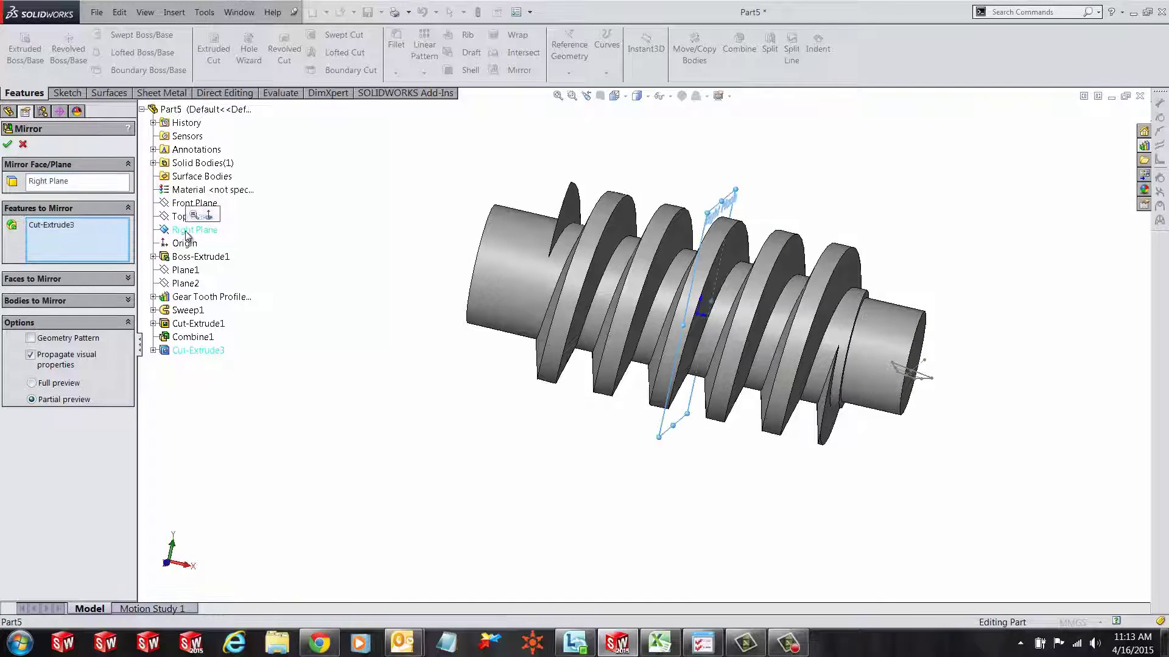
left_click(9, 146)
middle_click_drag(269, 321, 410, 429)
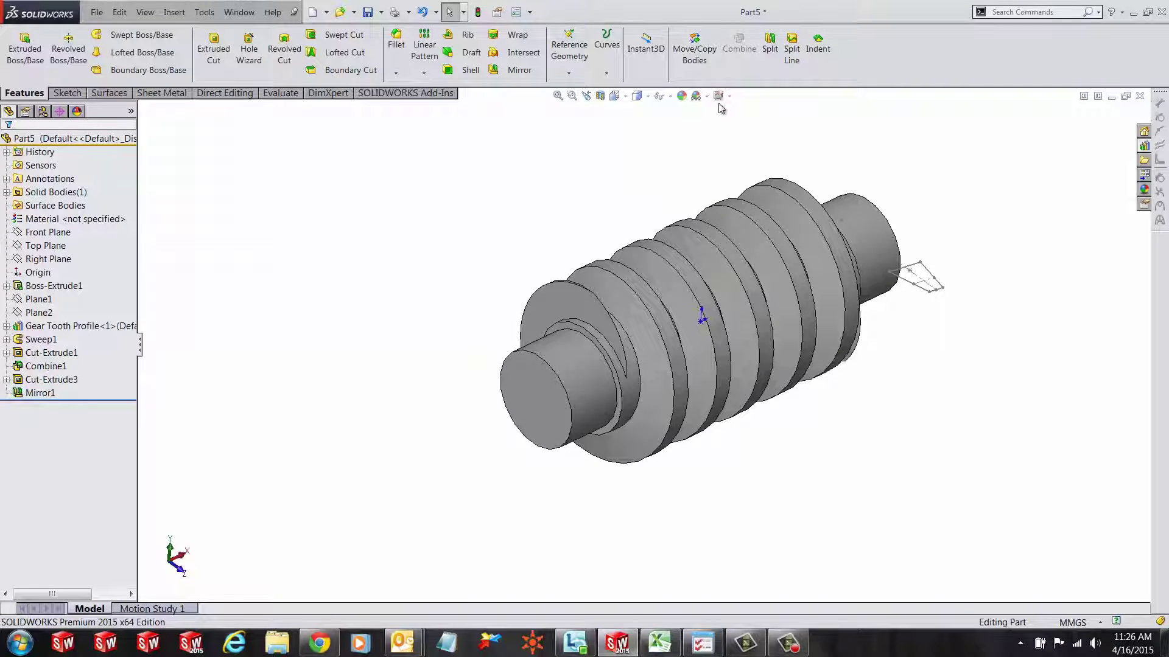
left_click(718, 95)
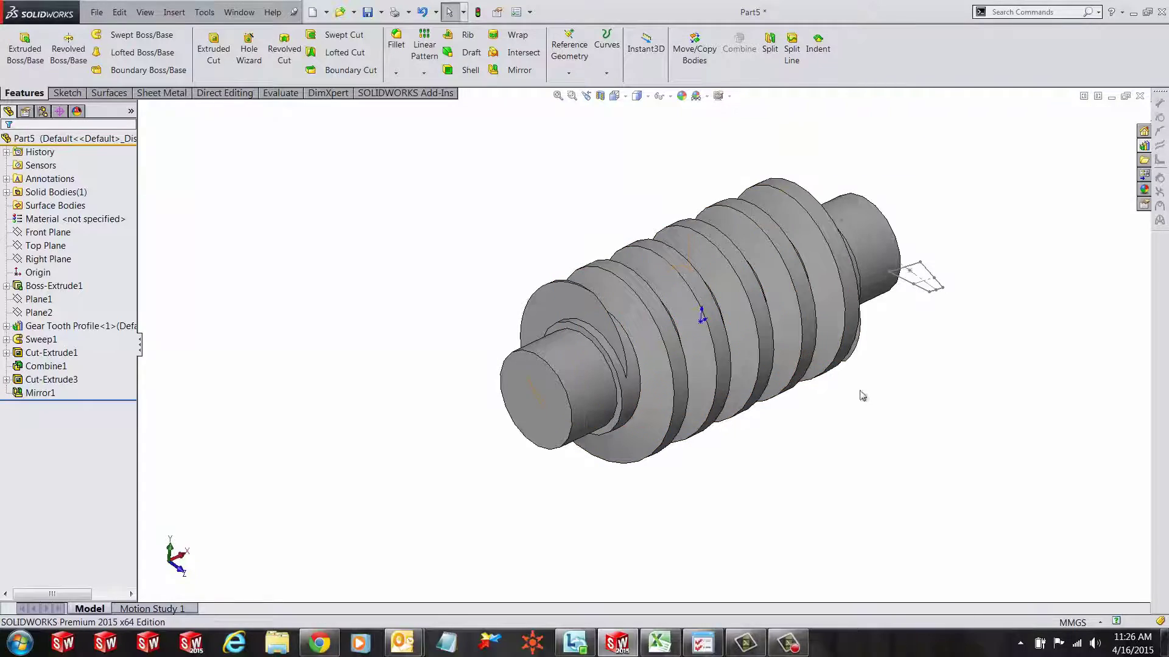